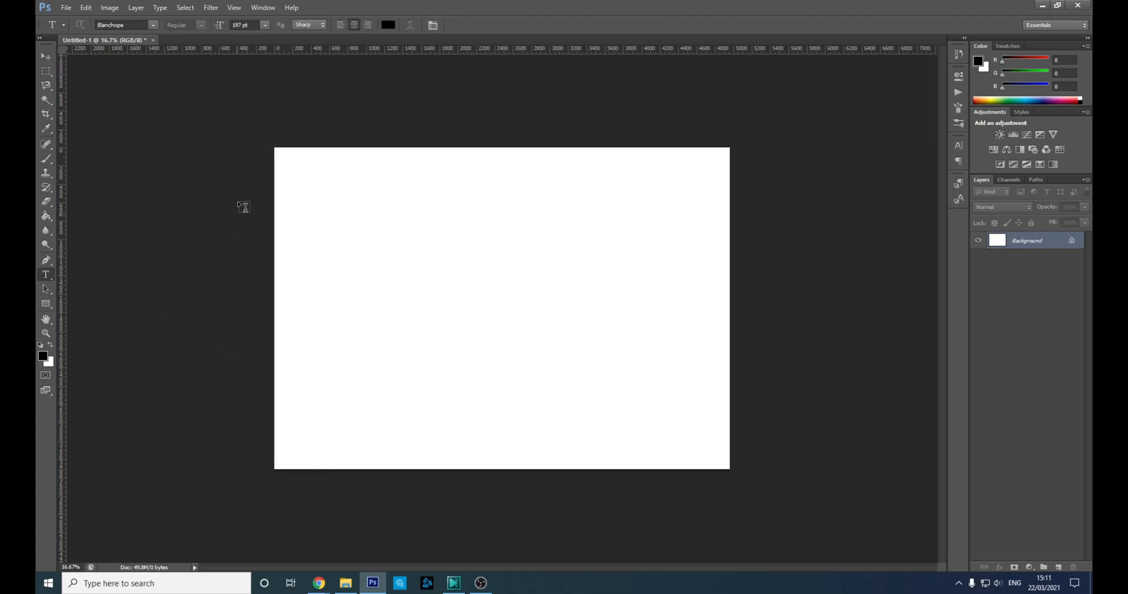
Type the word Sliced into a text box across the upper middle of the canvas.
left_click_drag(308, 191, 704, 418)
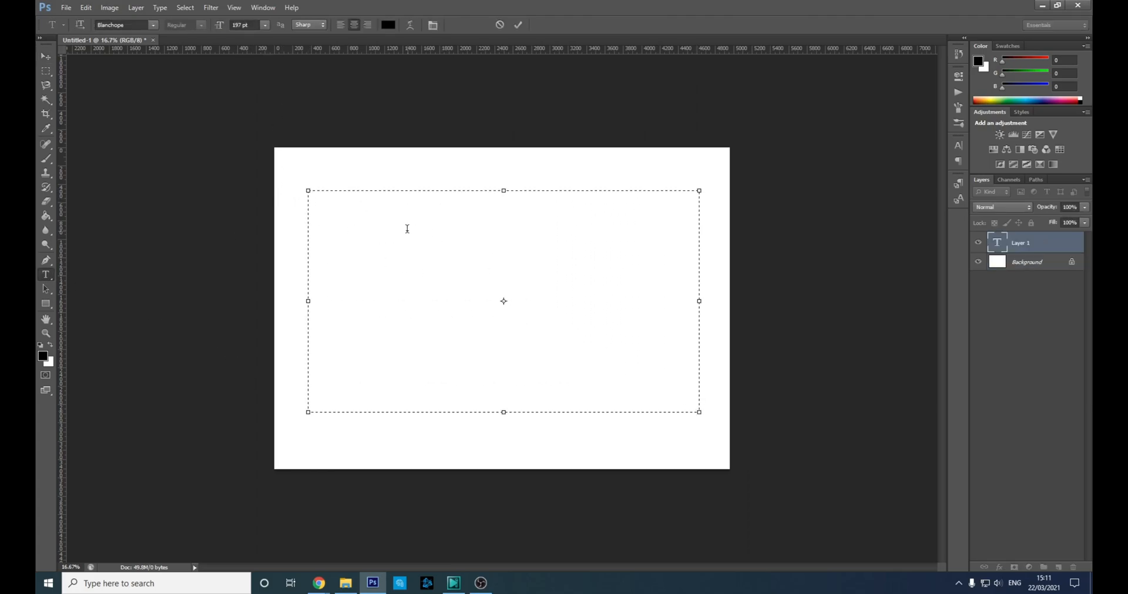
type("Slice")
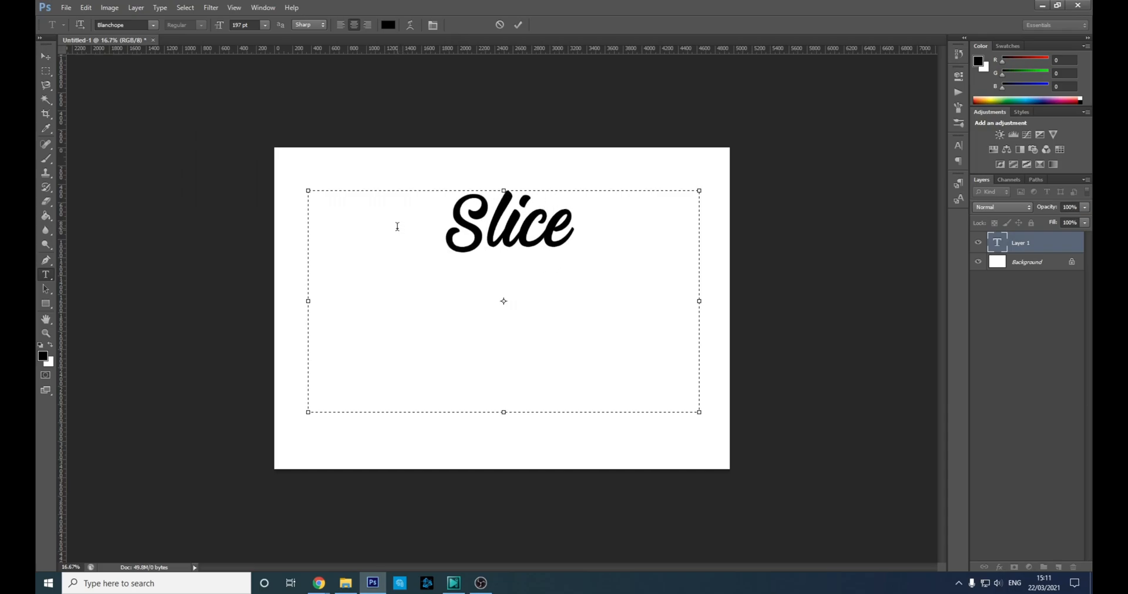
type("d")
key("shift+Left")
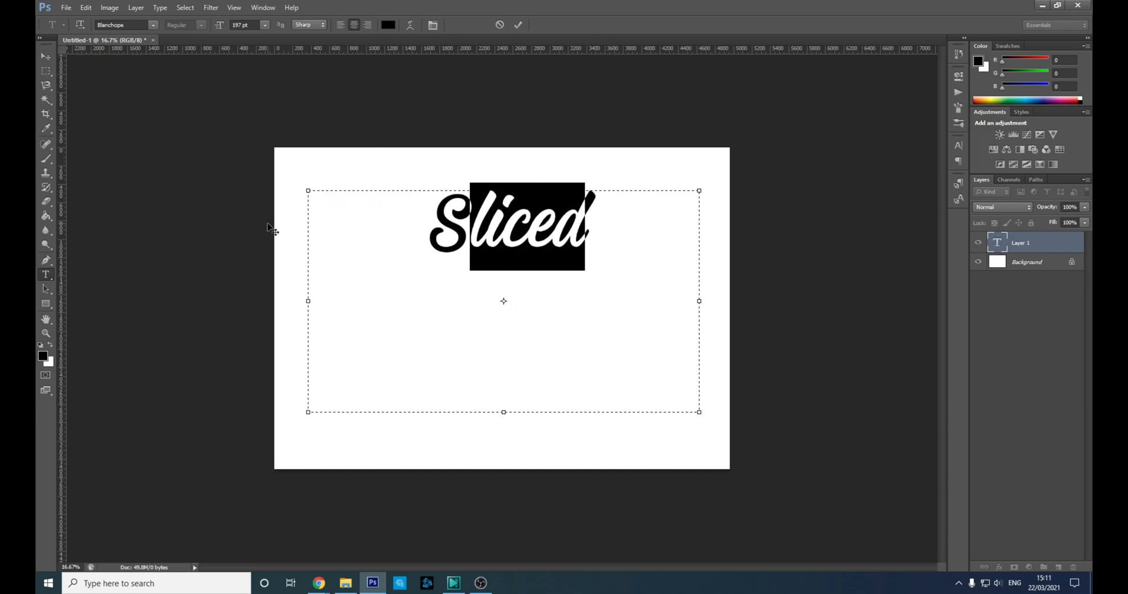
key("Right")
key("ctrl+a")
Enlarge the Sliced lettering to 395 pt and commit the text.
left_click(244, 25)
type("202")
key("Return")
key("Up")
key("Up")
key("Up")
key("Up")
key("Up")
key("Up")
key("Up")
key("Up")
key("Up")
key("Up")
key("Up")
key("Up")
key("Up")
key("Up")
key("Up")
key("Up")
key("Up")
key("Up")
key("Up")
key("Up")
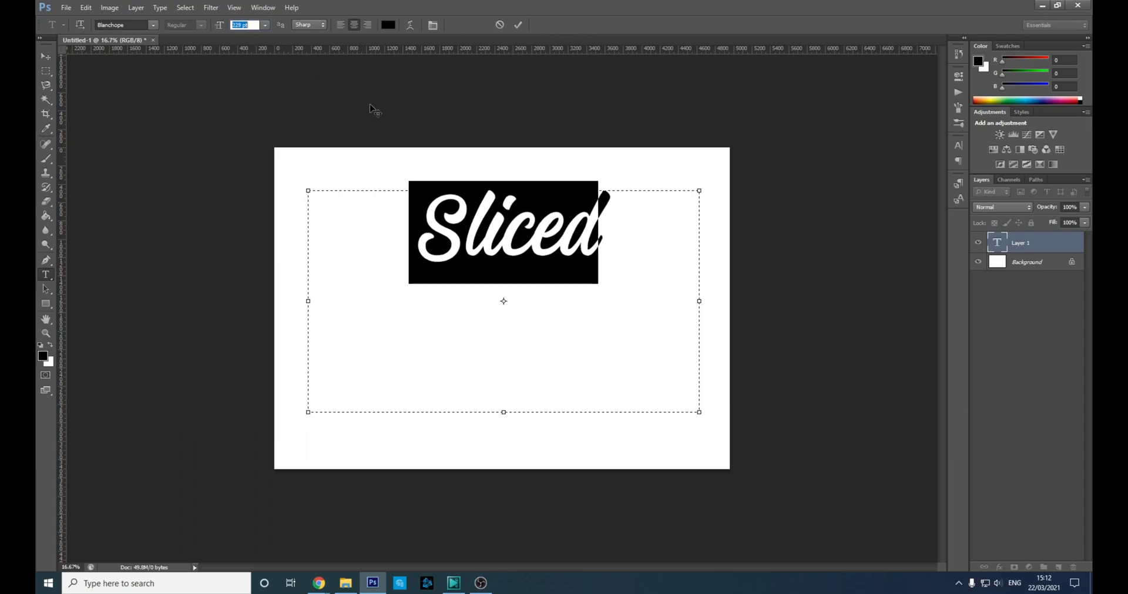
key("Up")
key("Up")
key("Up")
key("Up")
key("Up")
key("Up")
key("Up")
key("Up")
key("Up")
key("Up")
key("Up")
key("Up")
key("Up")
key("Up")
key("Up")
key("Up")
key("Up")
key("Up")
key("Up")
key("Up")
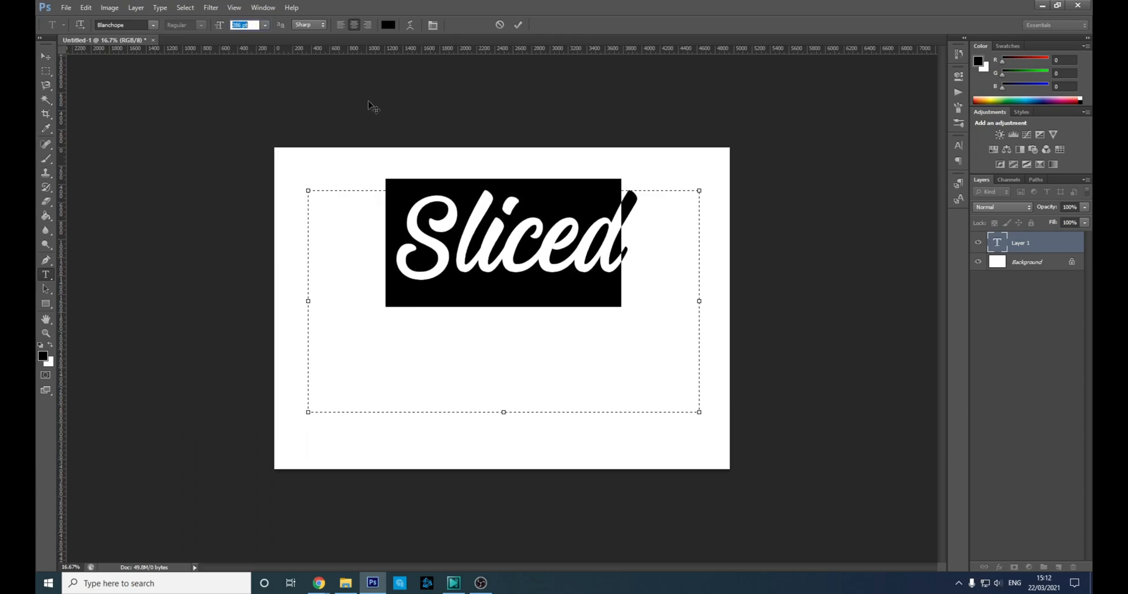
key("Up")
key("Up")
key("Up")
key("Up")
key("Up")
key("Up")
key("Up")
key("Up")
key("Up")
key("Up")
key("Up")
key("Up")
key("Up")
key("Up")
key("Up")
key("Up")
key("Up")
key("Up")
key("Up")
key("Up")
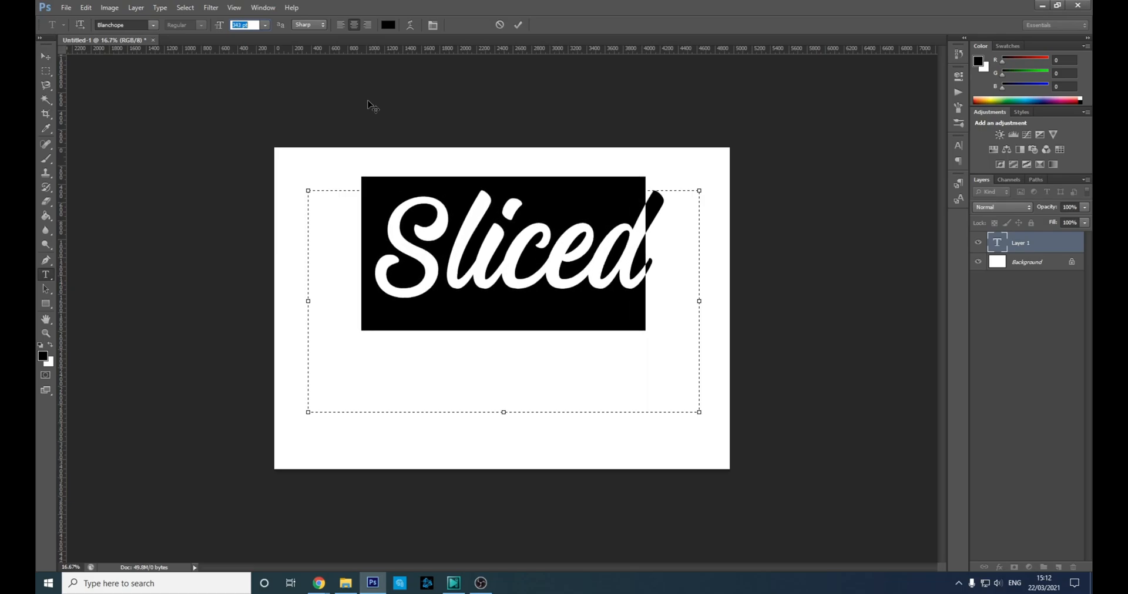
key("Up")
key("Up")
key("Up")
key("Up")
key("Up")
key("Up")
key("Up")
key("Up")
key("Up")
key("Up")
key("Up")
key("Up")
key("Up")
key("Up")
key("Up")
key("Up")
key("Up")
key("Up")
key("Up")
key("Up")
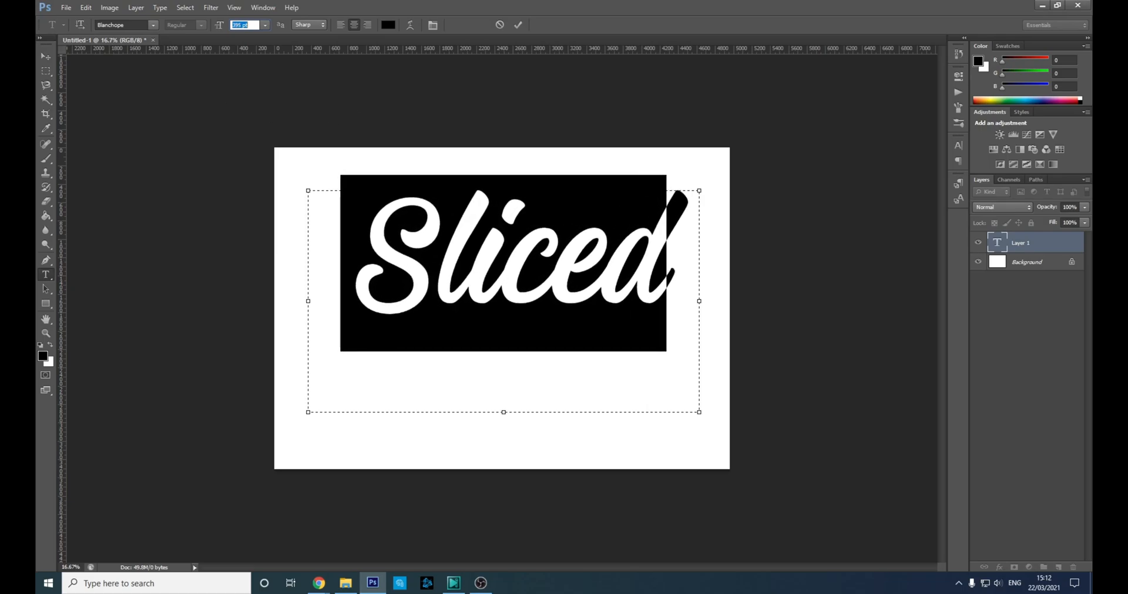
left_click(46, 56)
right_click(480, 267)
Move Sliced down and slightly left, and add a Stroke layer effect.
left_click(485, 254)
left_click_drag(492, 241, 482, 282)
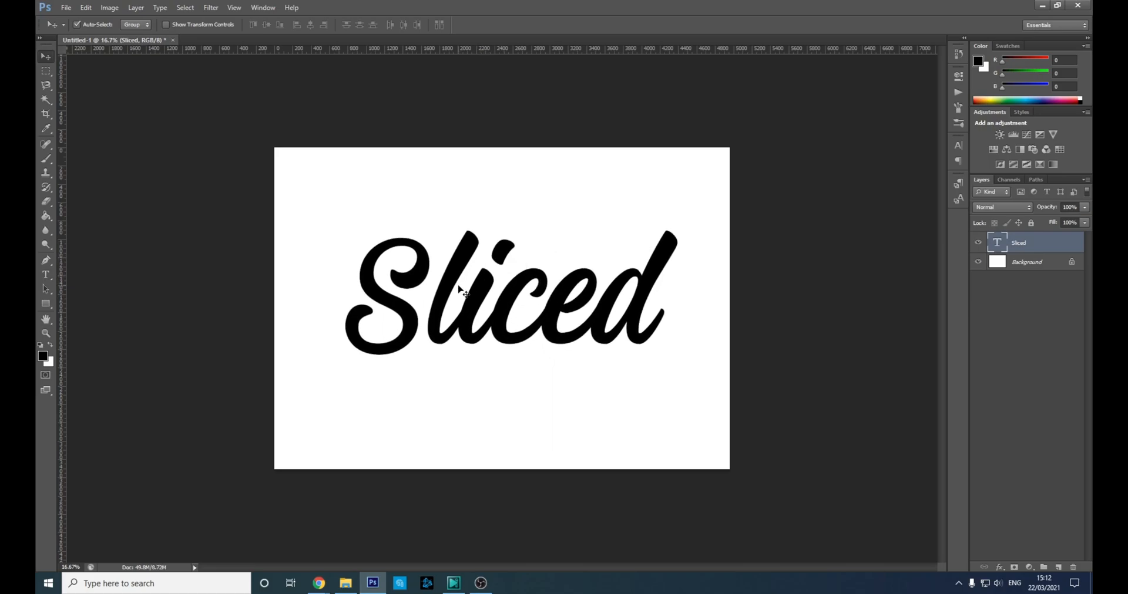
left_click(1002, 569)
left_click(1016, 463)
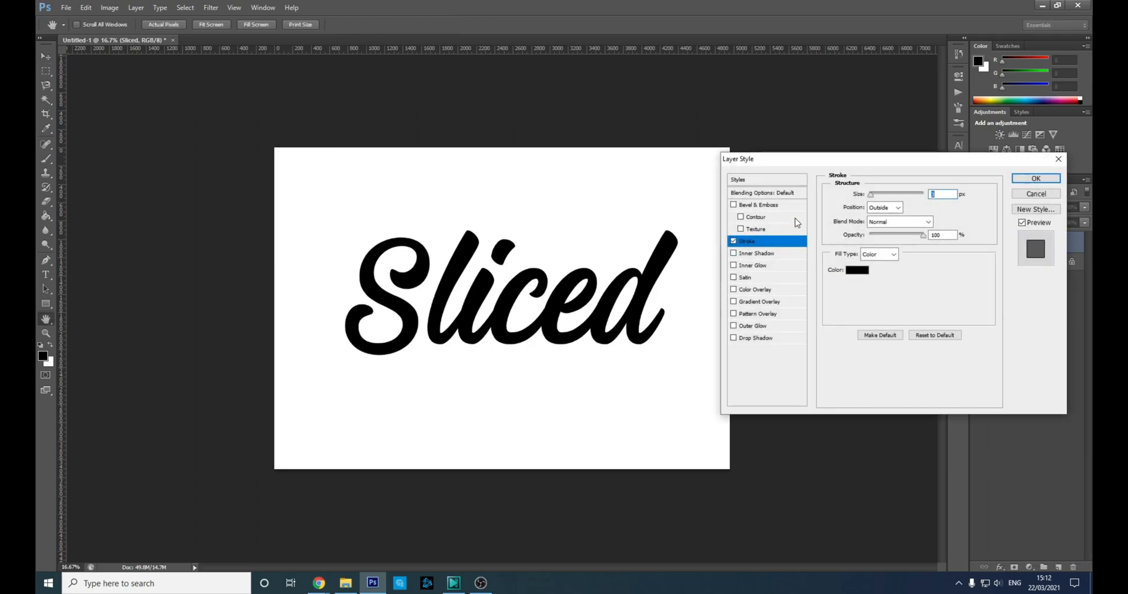
Make the stroke a red-orange colour about 25 px thick and apply it.
left_click(859, 271)
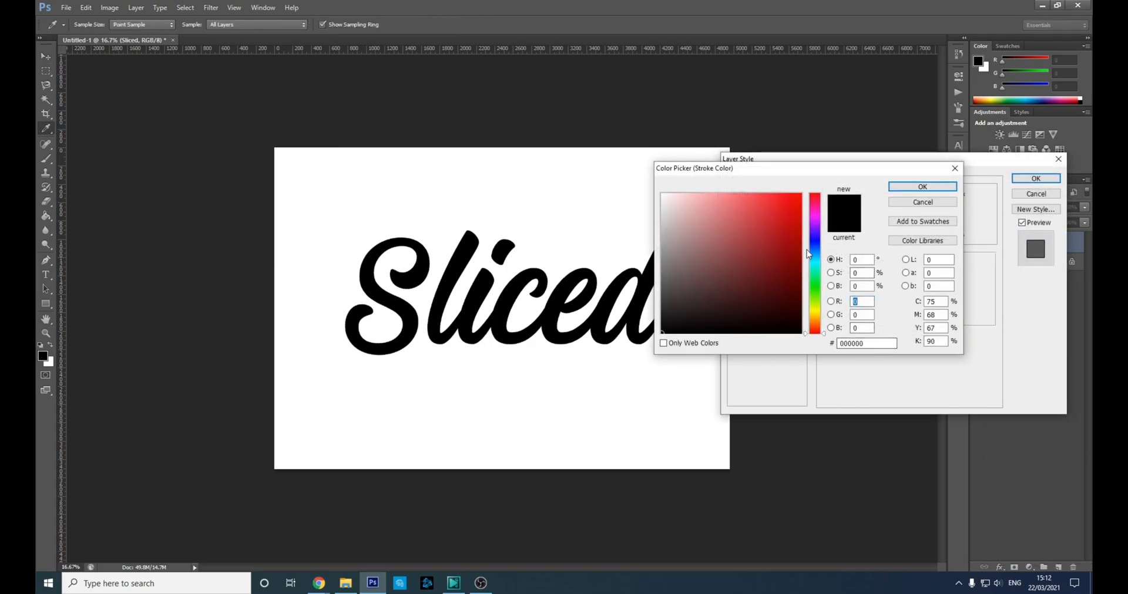
left_click_drag(821, 322, 816, 319)
left_click_drag(754, 242, 781, 206)
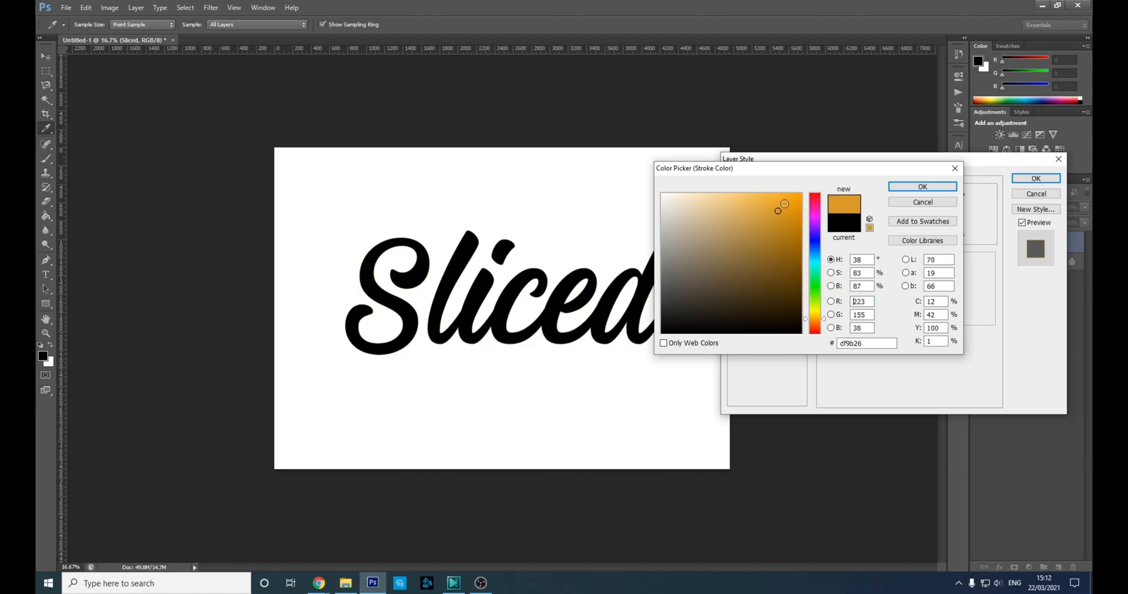
left_click_drag(815, 325, 816, 327)
left_click(921, 187)
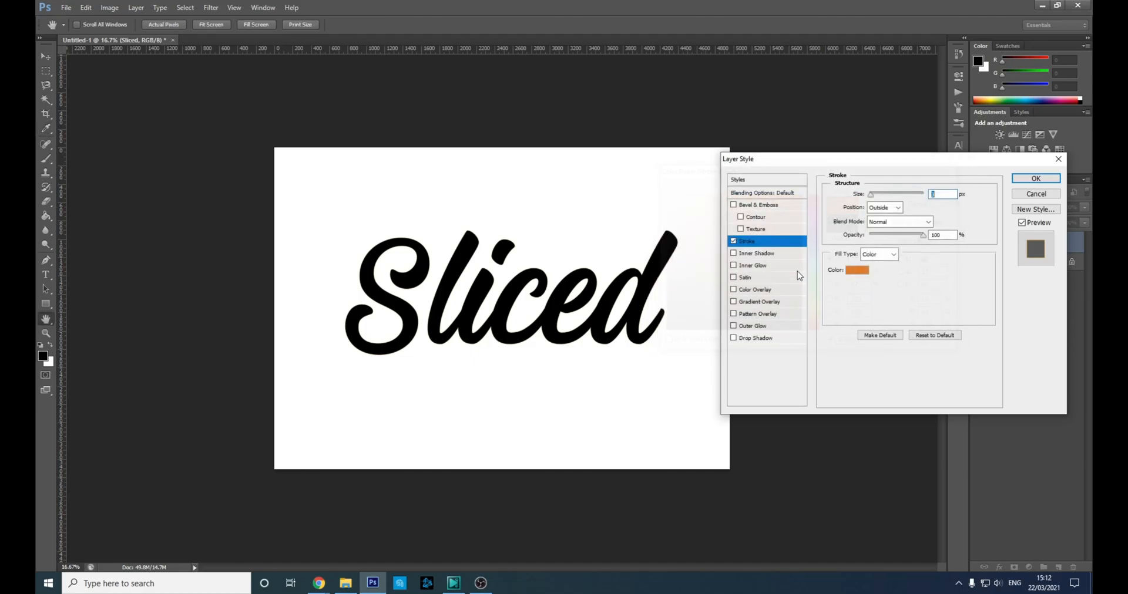
left_click_drag(871, 197, 880, 194)
left_click(1035, 178)
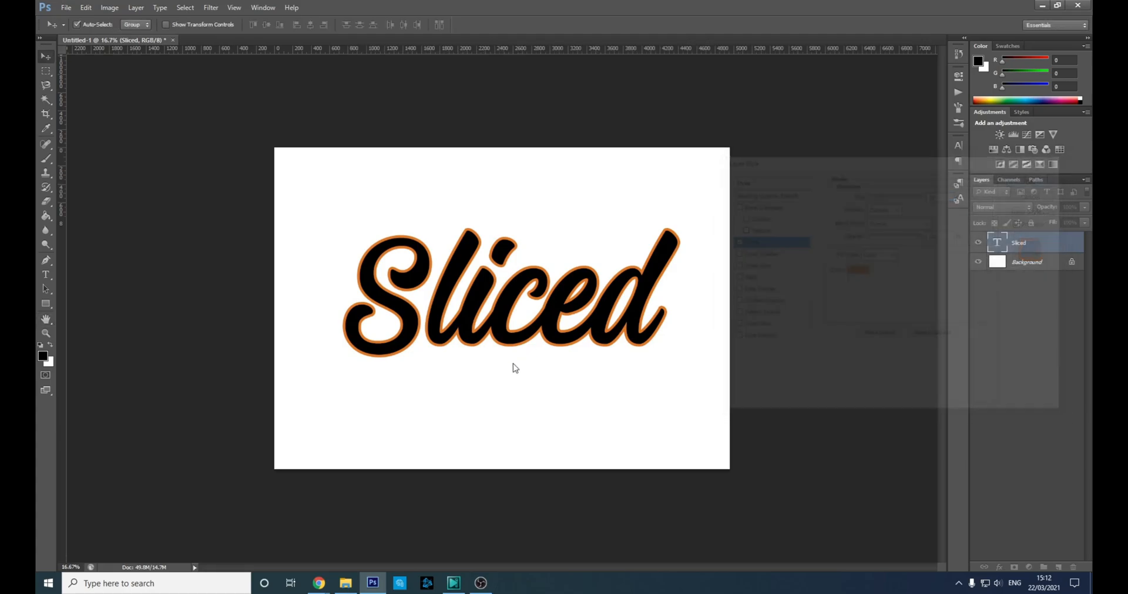
Rasterize the Sliced type and marquee-select the top half of the lettering.
right_click(1004, 246)
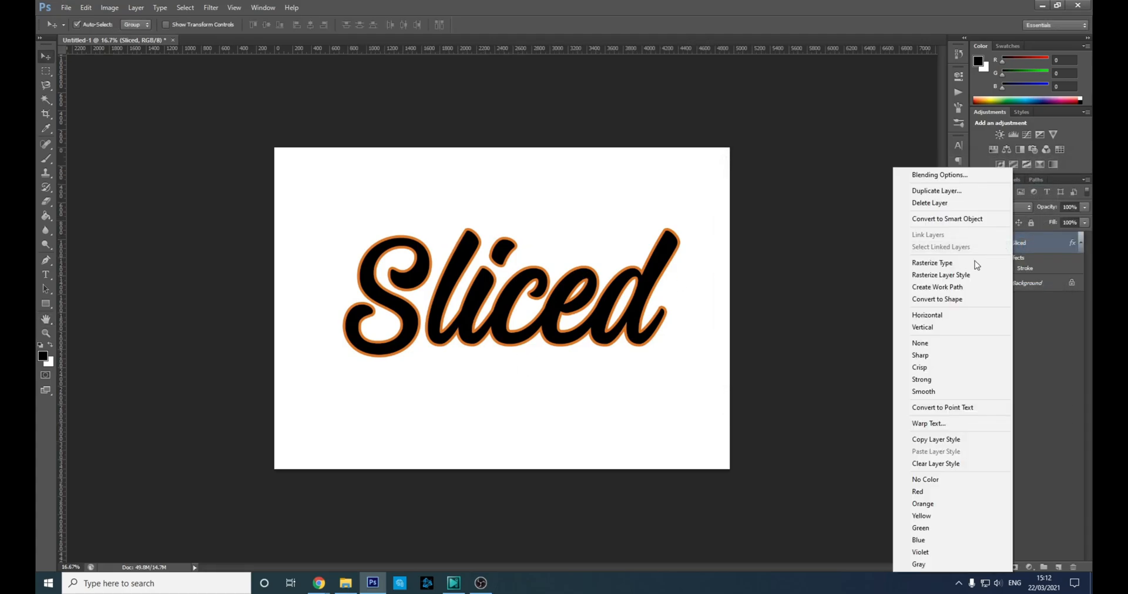
left_click(963, 259)
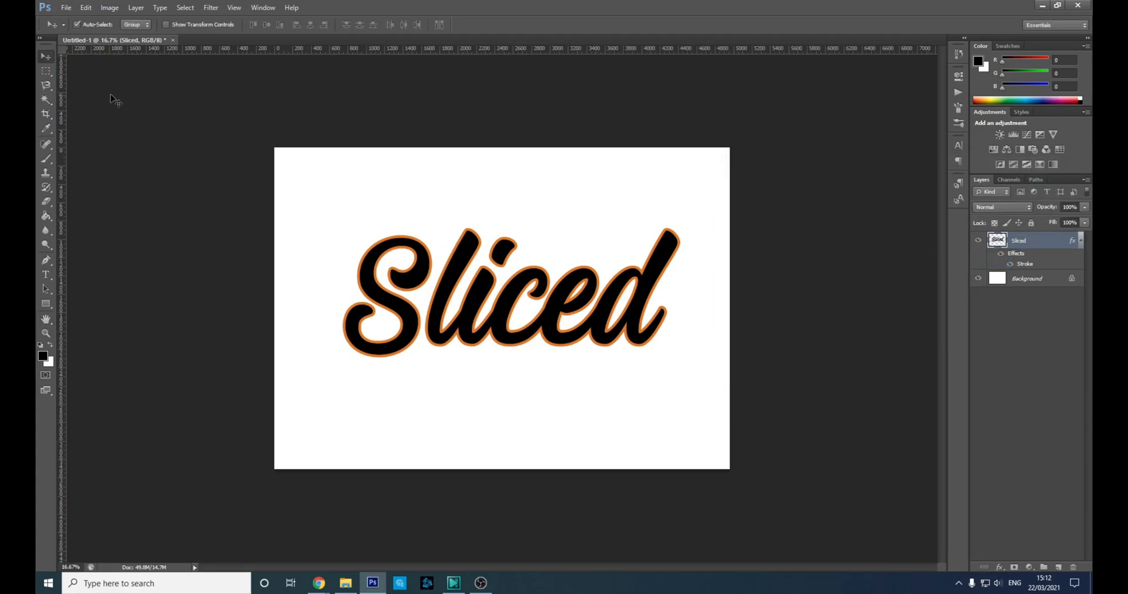
left_click(47, 71)
left_click_drag(287, 190, 697, 300)
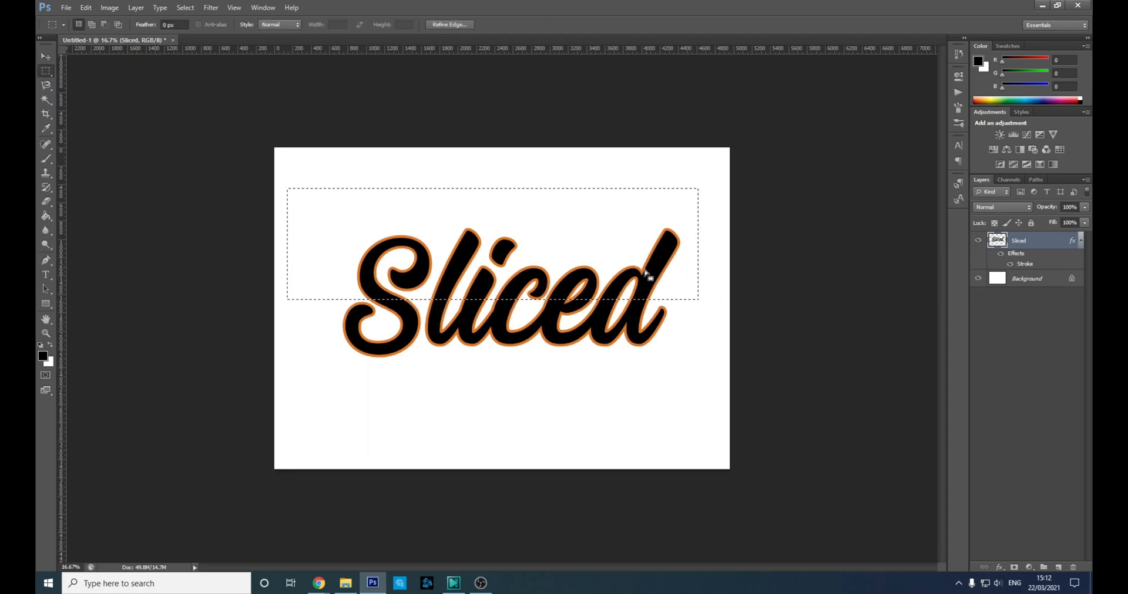
right_click(620, 274)
Rasterize the orange stroke style and cut the selected top half onto a new layer.
right_click(1038, 240)
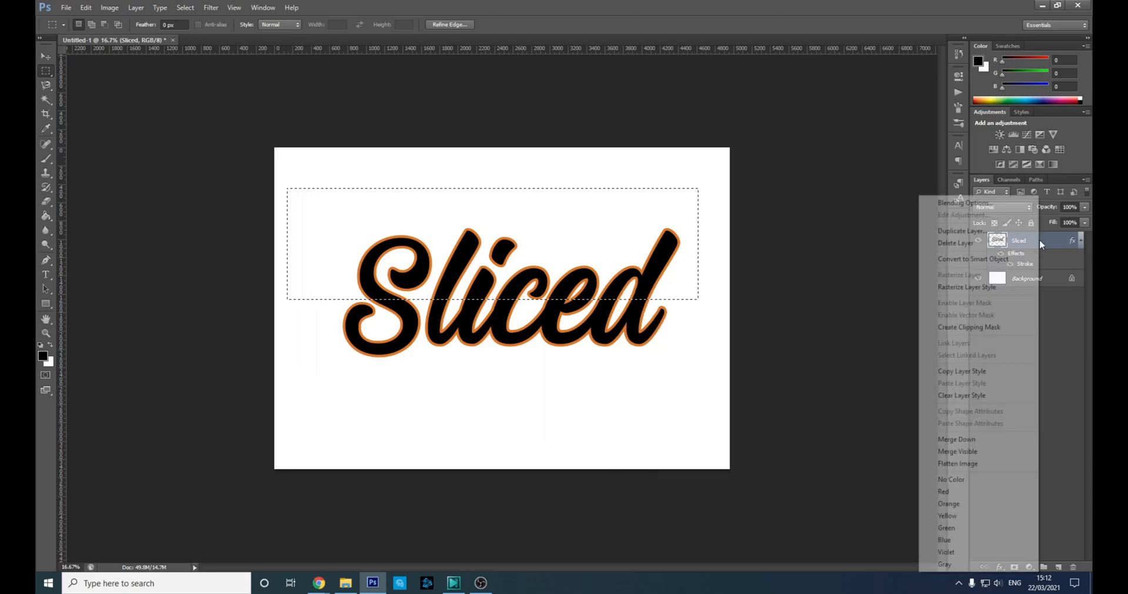
left_click(987, 287)
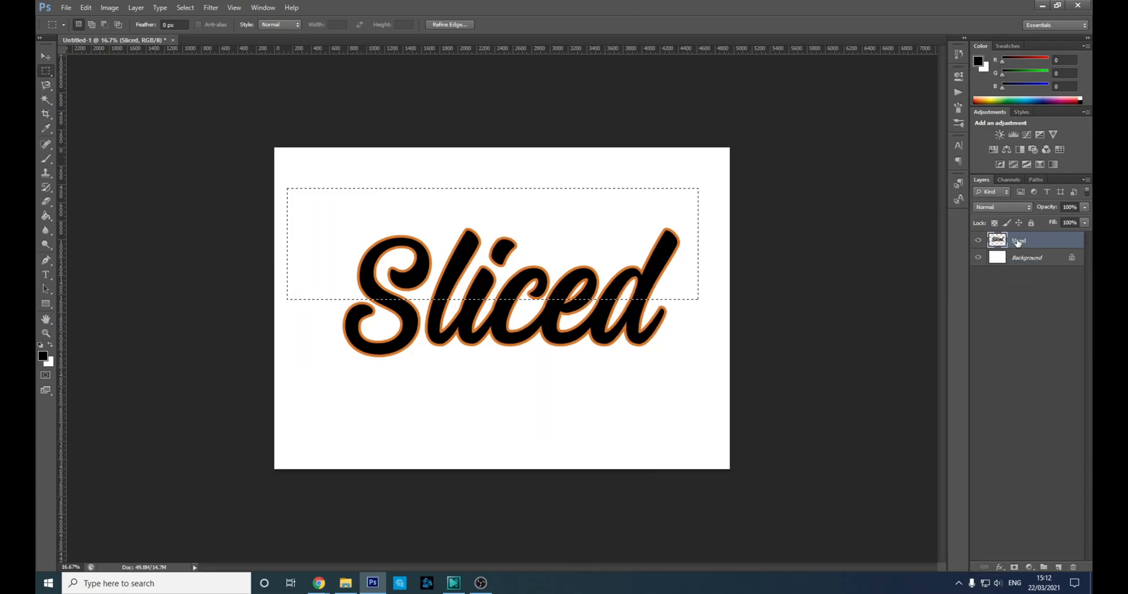
right_click(518, 285)
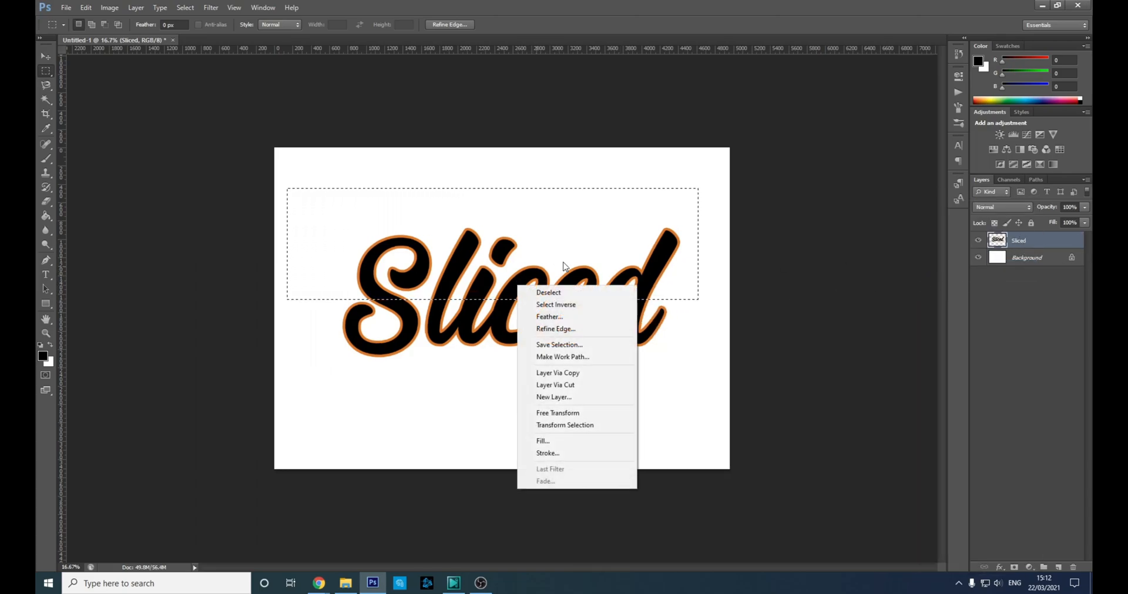
left_click(593, 386)
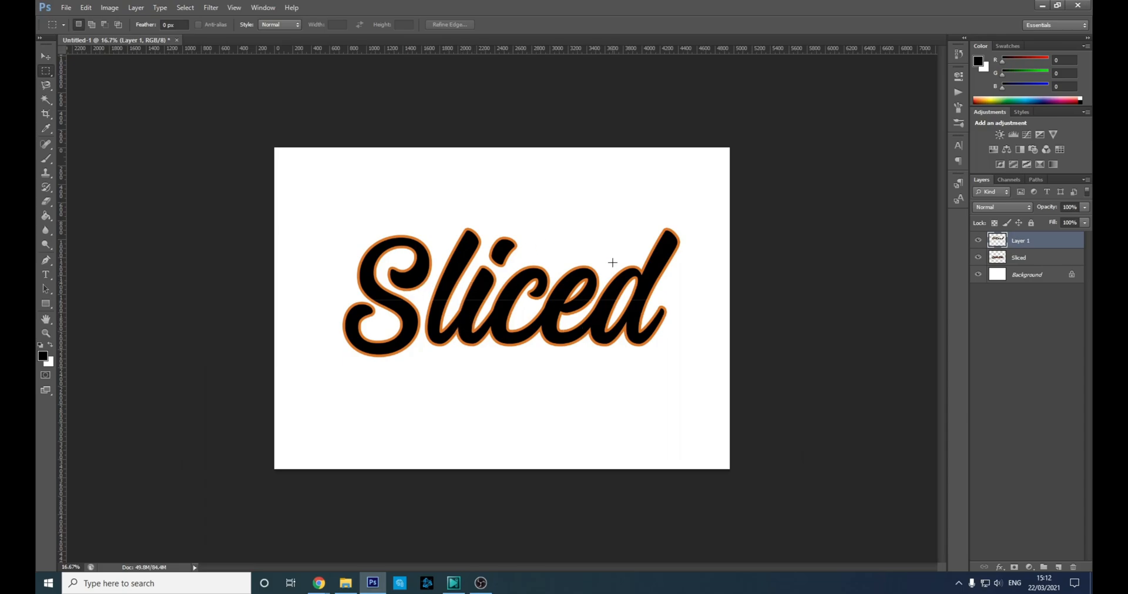
Tilt the cut top half to about -3.5° and shift it right and down.
left_click(977, 257)
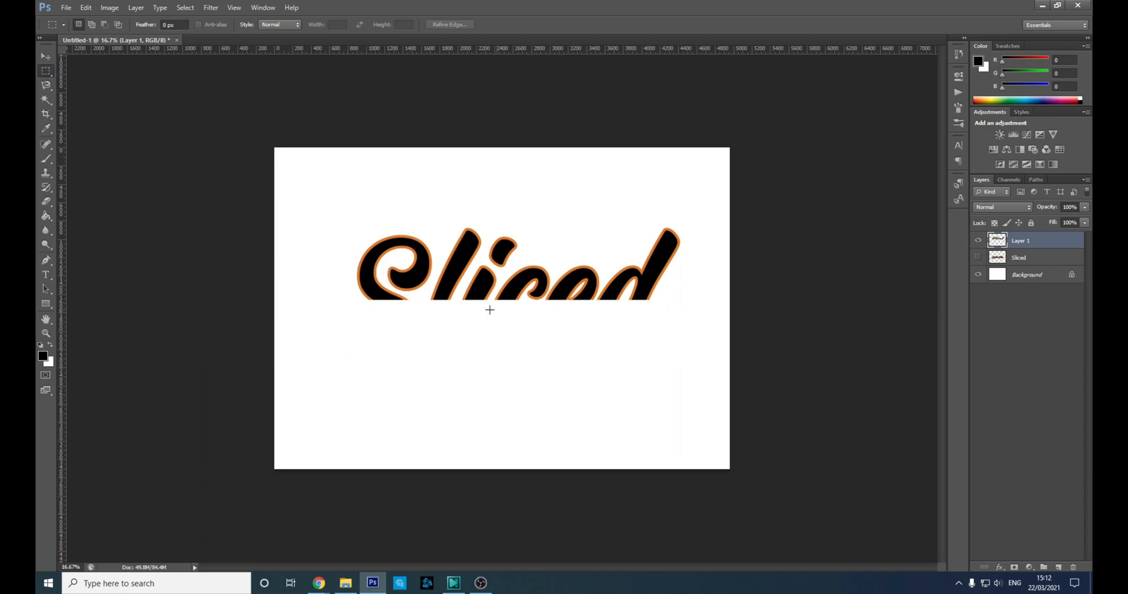
left_click(978, 257)
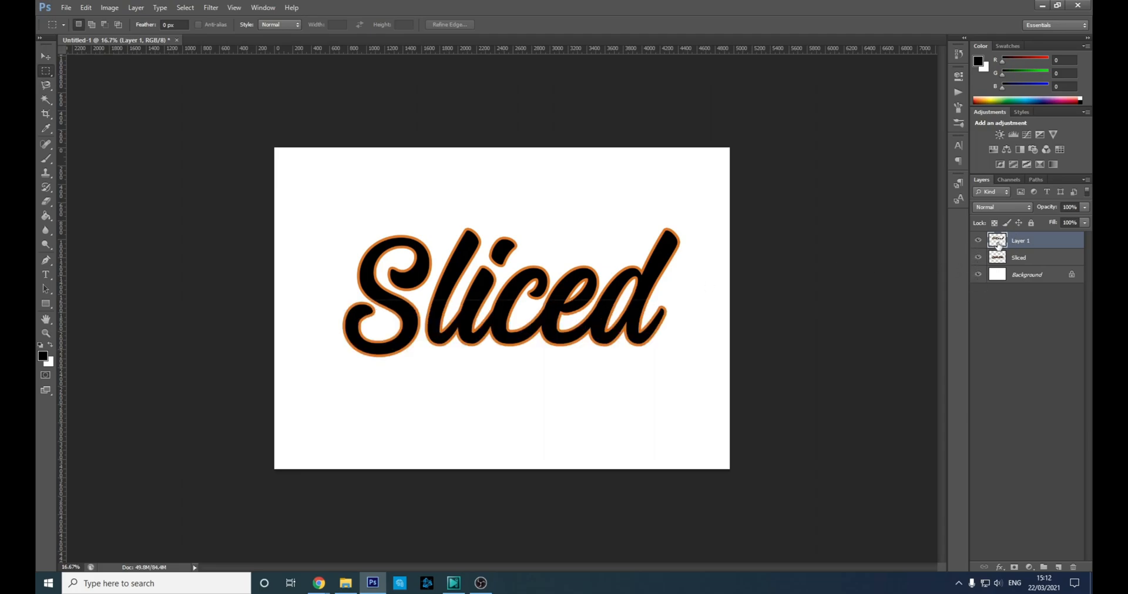
key("ctrl+t")
left_click_drag(726, 245, 710, 292)
left_click_drag(568, 274, 502, 272)
left_click_drag(658, 315, 665, 299)
left_click_drag(590, 256, 610, 267)
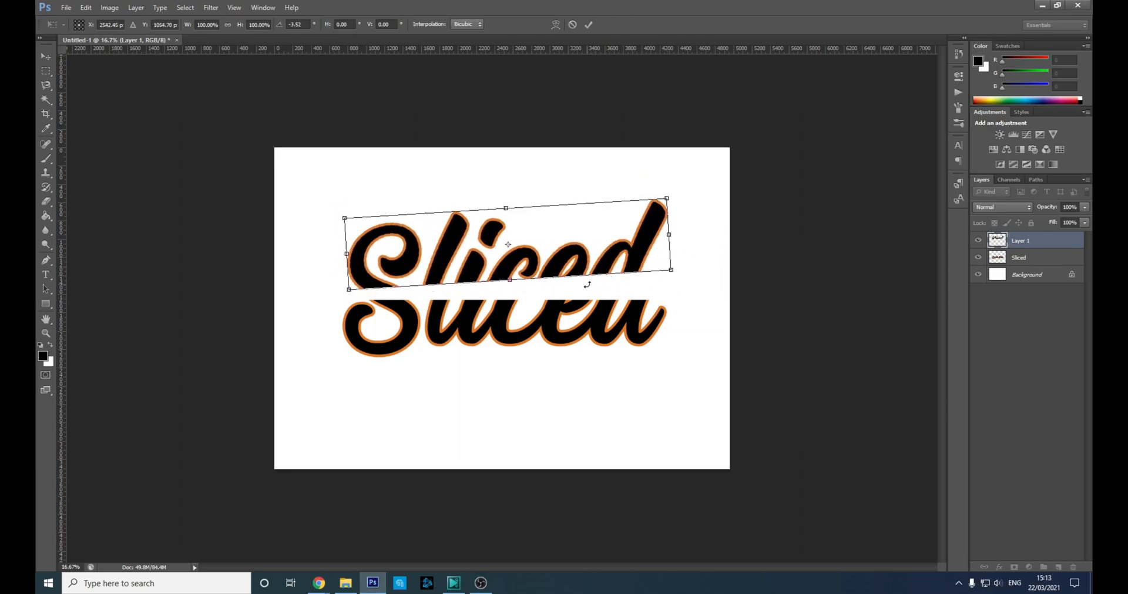
key("Return")
Delete the Sliced layers and try dragging the browser's orange photo in, clearing the error.
key("m")
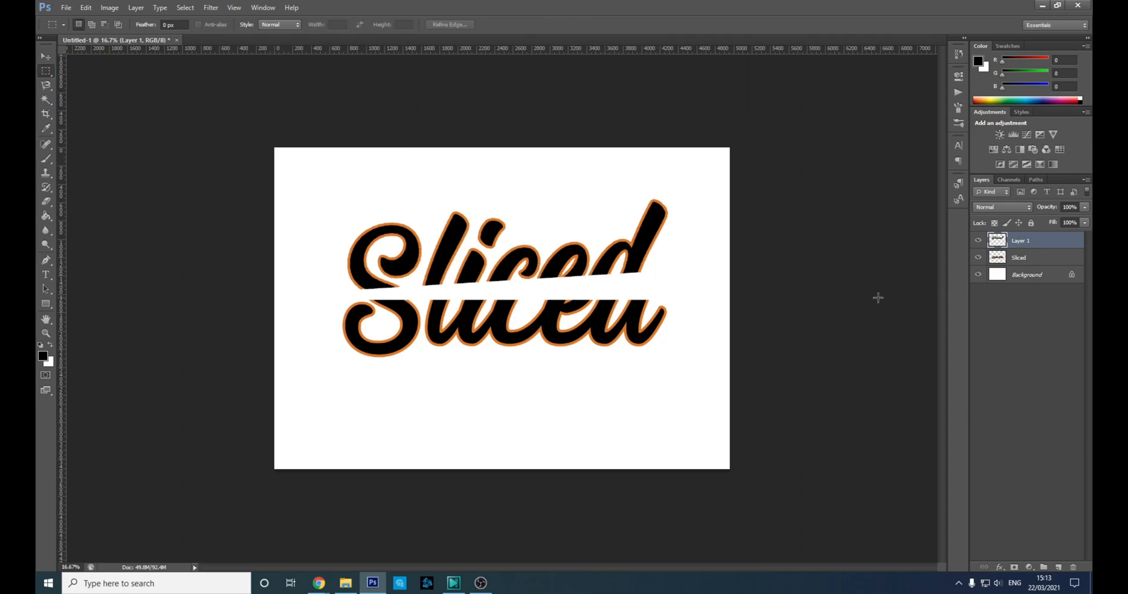
key("Delete")
key("Delete")
left_click(326, 591)
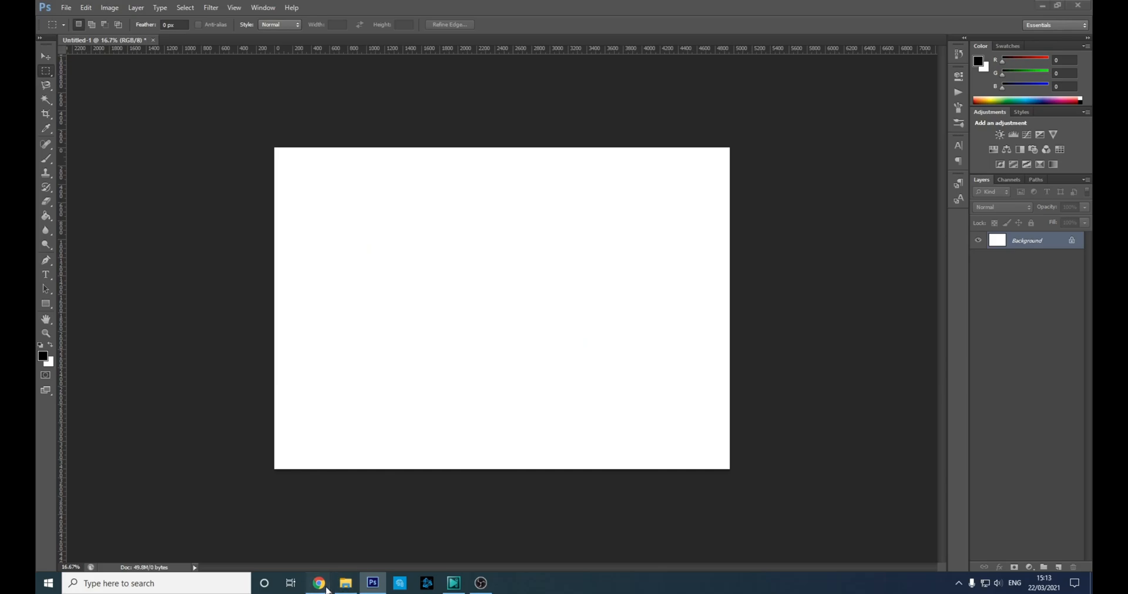
left_click(411, 555)
left_click_drag(102, 560, 463, 295)
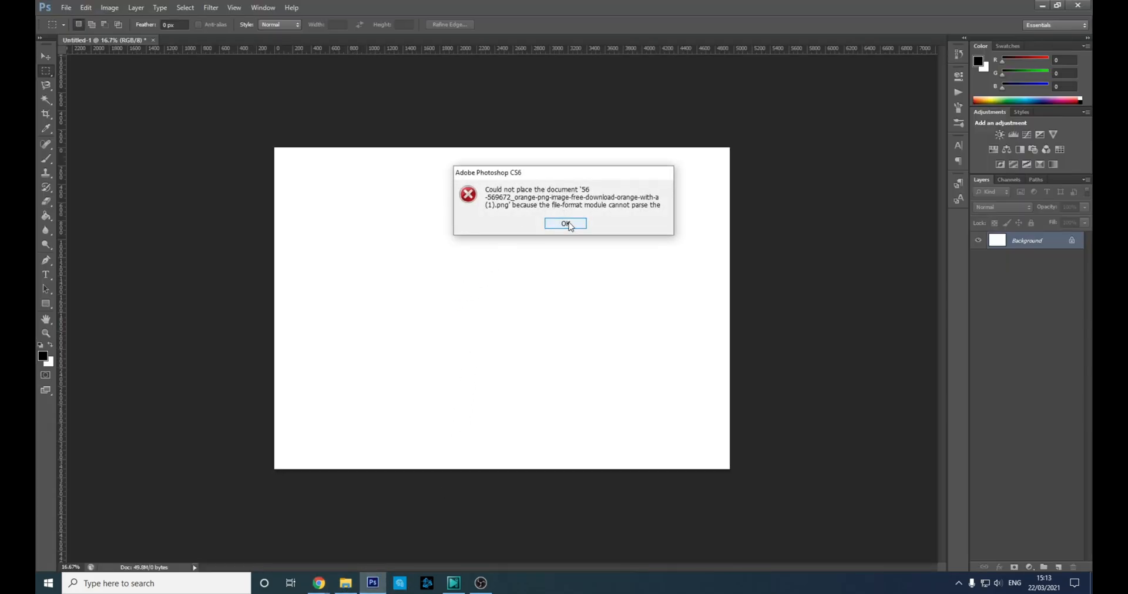
left_click(566, 224)
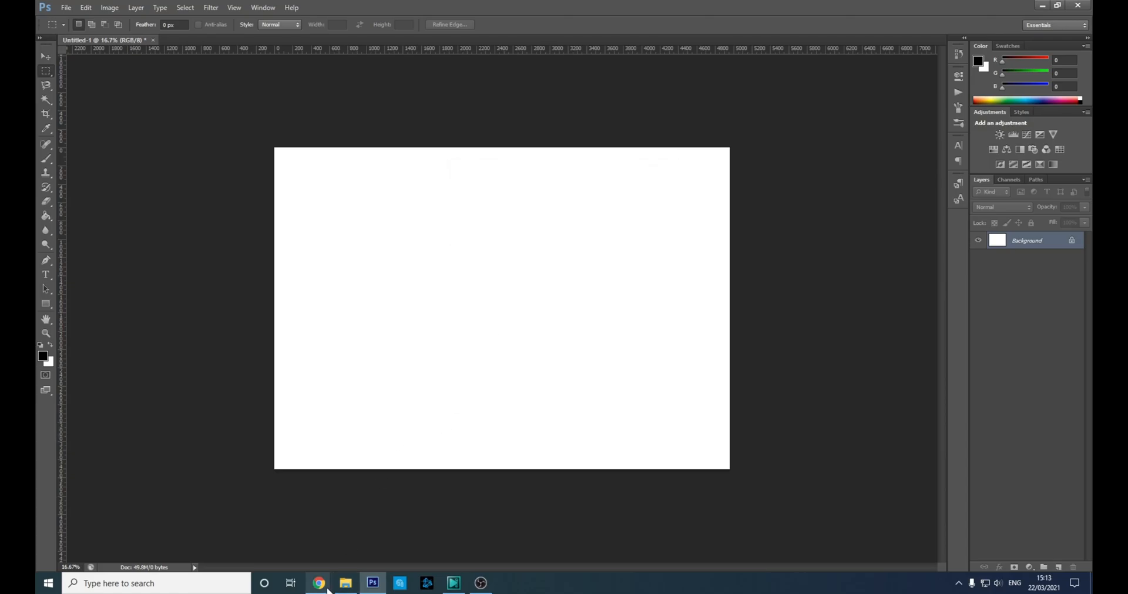
Save the Fruit Orange Png image from the search results and drag it onto the canvas.
mouse_move(319, 583)
left_click(438, 535)
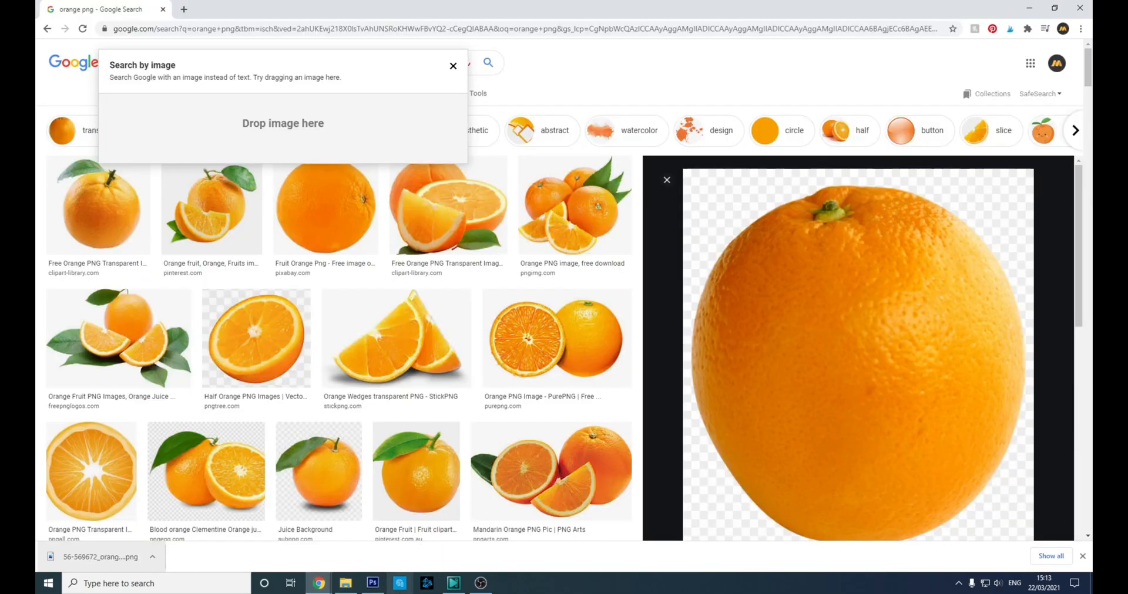
left_click(327, 222)
right_click(787, 282)
left_click(801, 410)
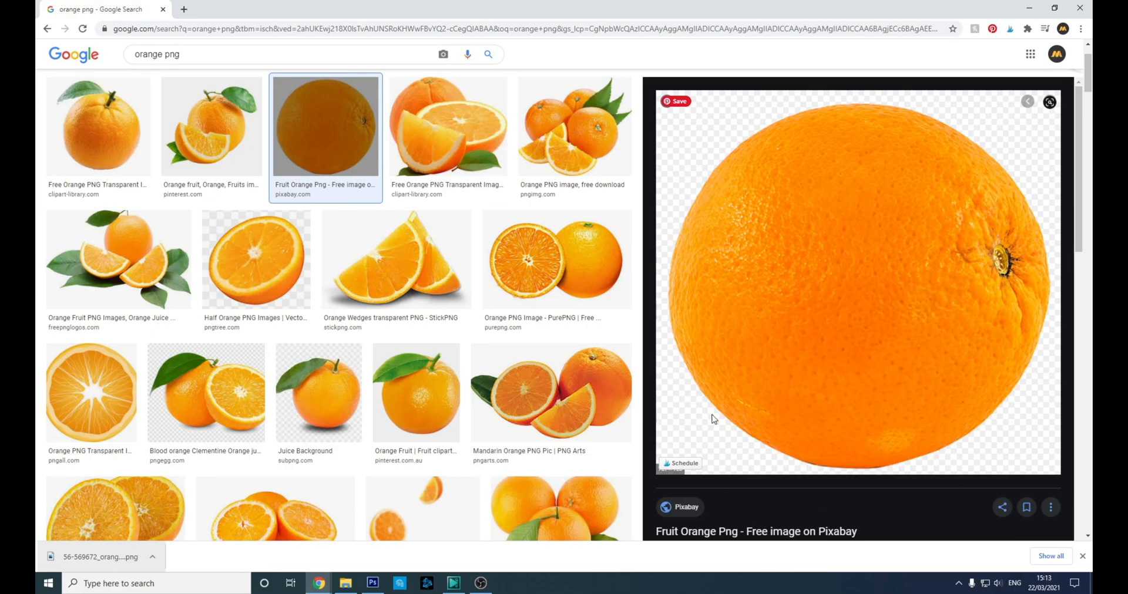
left_click_drag(115, 569, 443, 383)
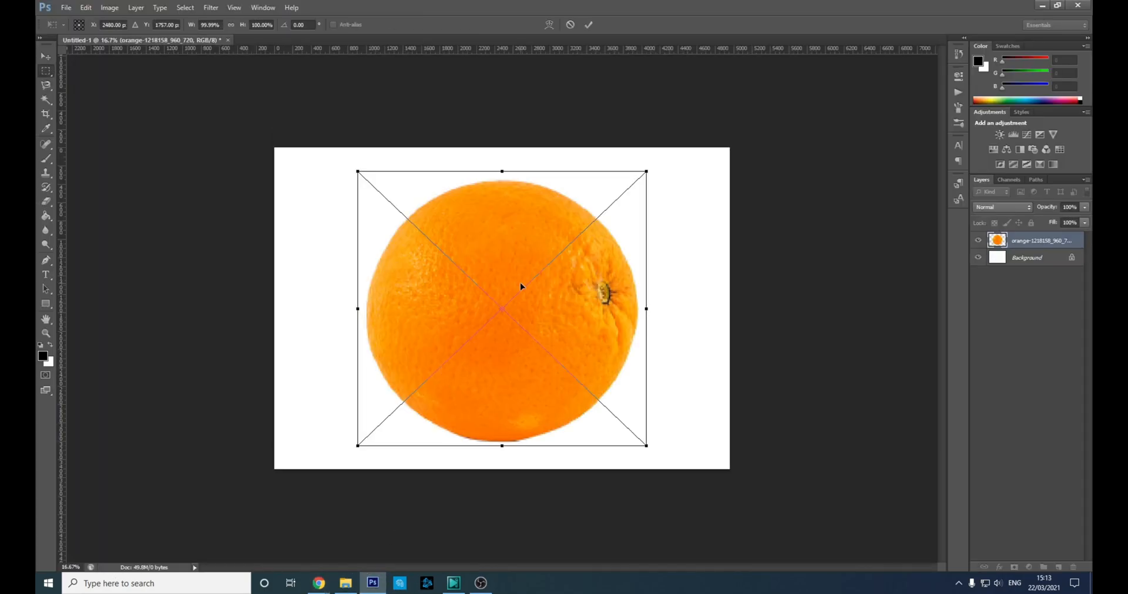
Commit the placed orange and lasso around its top slice.
key("Return")
right_click(45, 87)
right_click(44, 103)
right_click(47, 91)
left_click(88, 88)
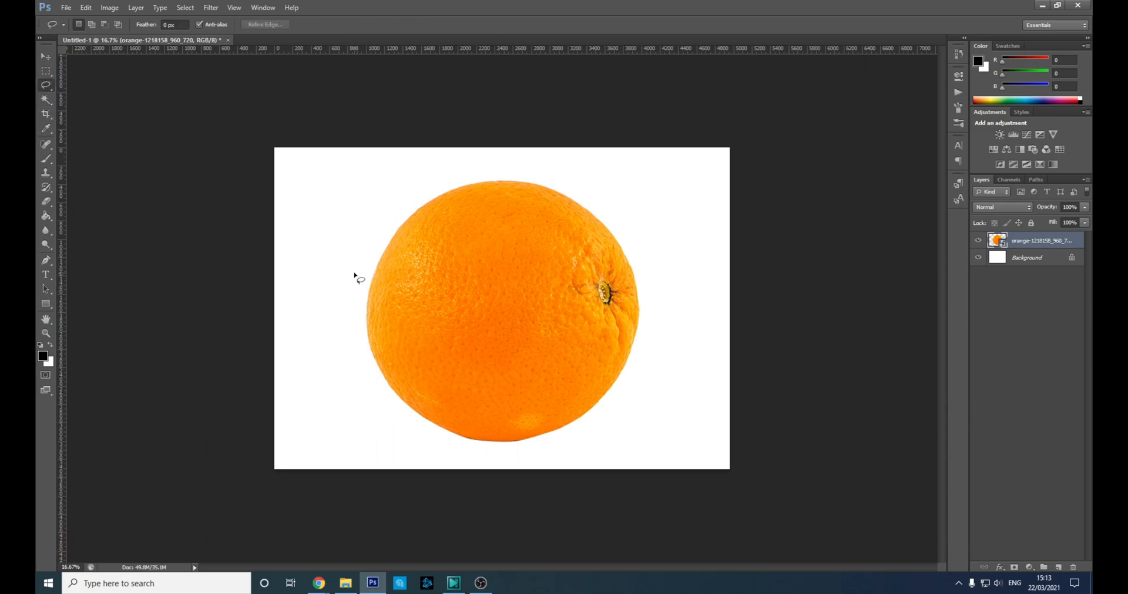
mouse_move(361, 226)
left_mouse_down()
mouse_move(548, 252)
mouse_move(657, 237)
mouse_move(607, 178)
mouse_move(554, 160)
mouse_move(467, 156)
mouse_move(399, 171)
mouse_move(362, 226)
left_mouse_up()
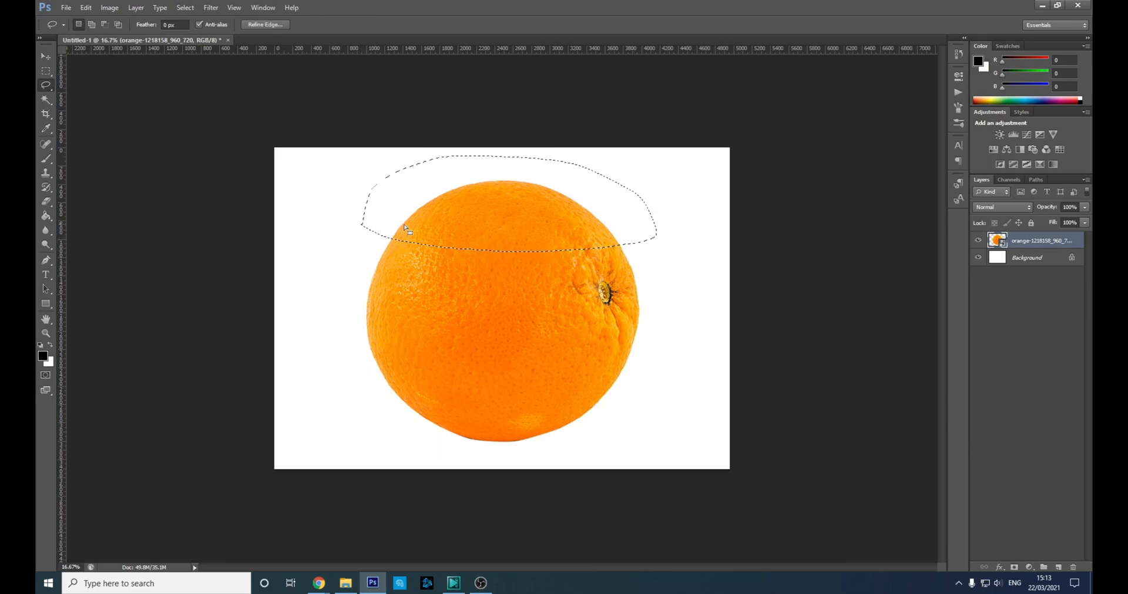
Rasterize the orange layer and cut the top slice onto its own layer.
right_click(1034, 240)
left_click(960, 303)
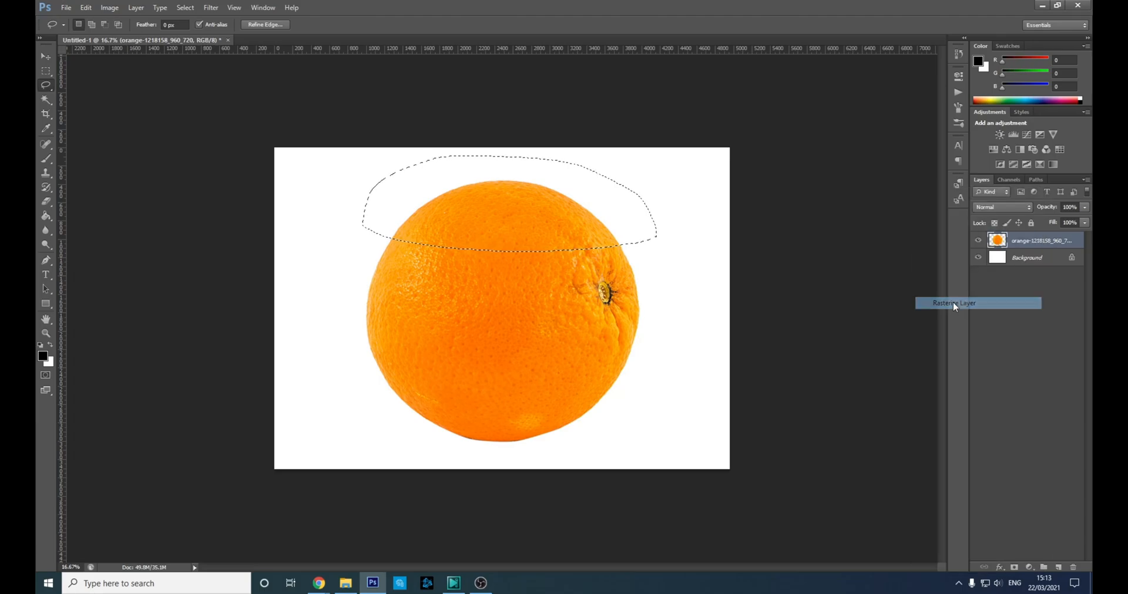
right_click(513, 197)
left_click(565, 299)
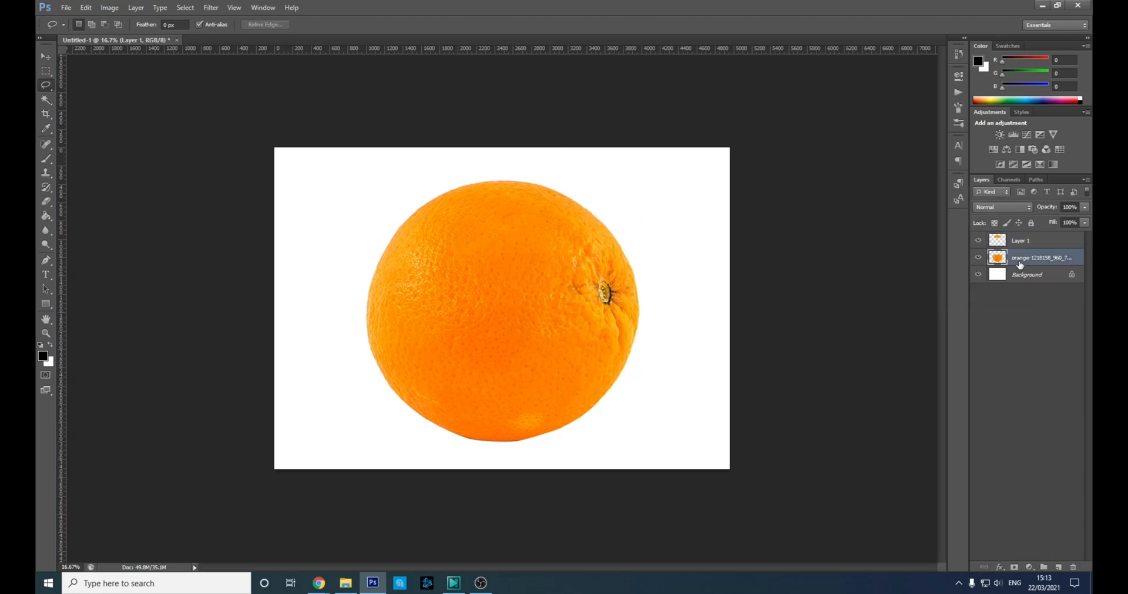
Lasso the middle section, cut it onto its own layer, and hide both cut layers to check.
left_click_drag(352, 326, 468, 357)
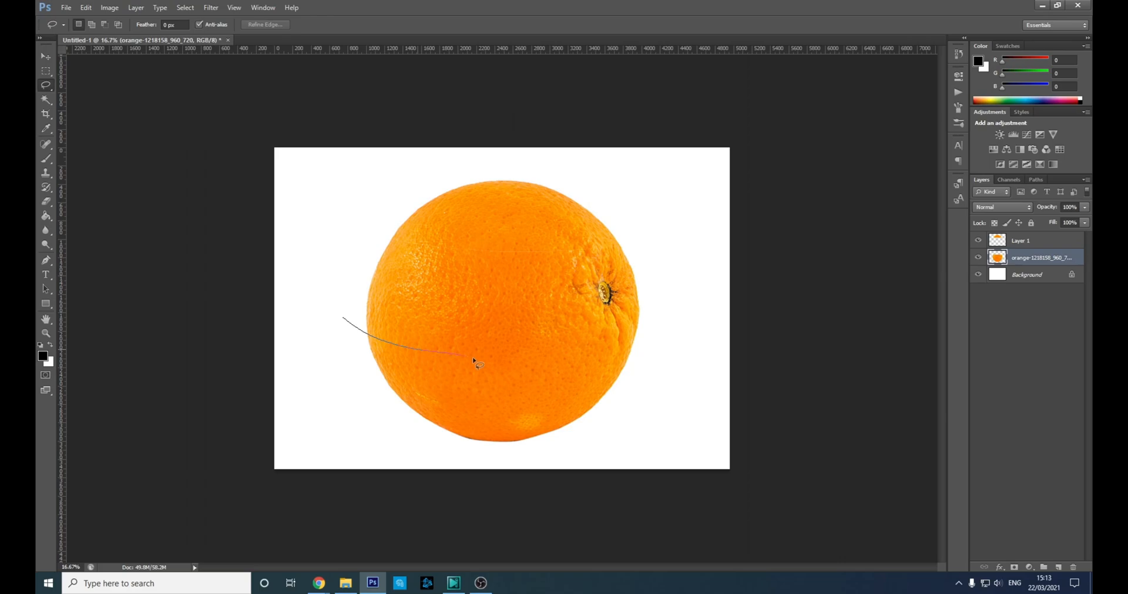
mouse_move(602, 365)
left_mouse_down()
mouse_move(660, 346)
mouse_move(690, 278)
mouse_move(639, 194)
mouse_move(539, 162)
mouse_move(436, 152)
mouse_move(338, 188)
mouse_move(328, 259)
mouse_move(347, 324)
left_mouse_up()
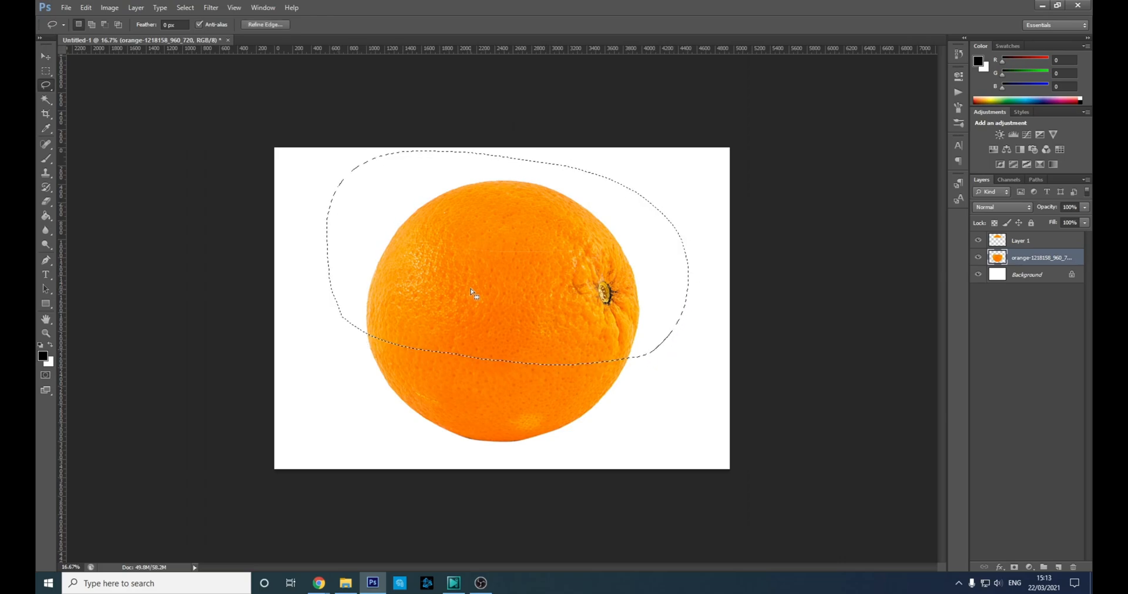
right_click(491, 272)
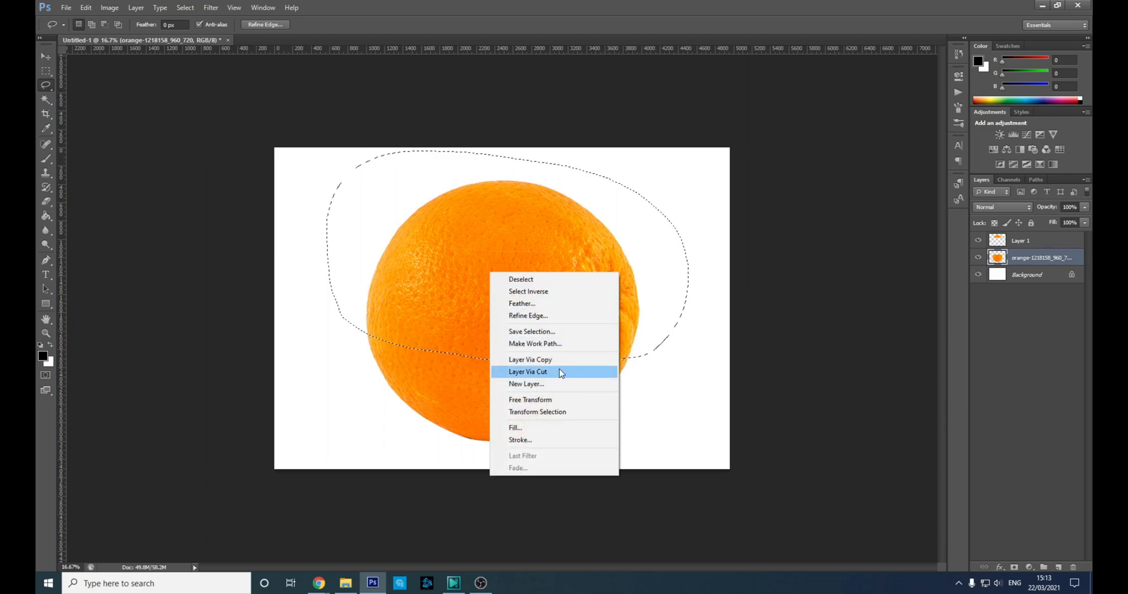
left_click(574, 378)
left_click(978, 241)
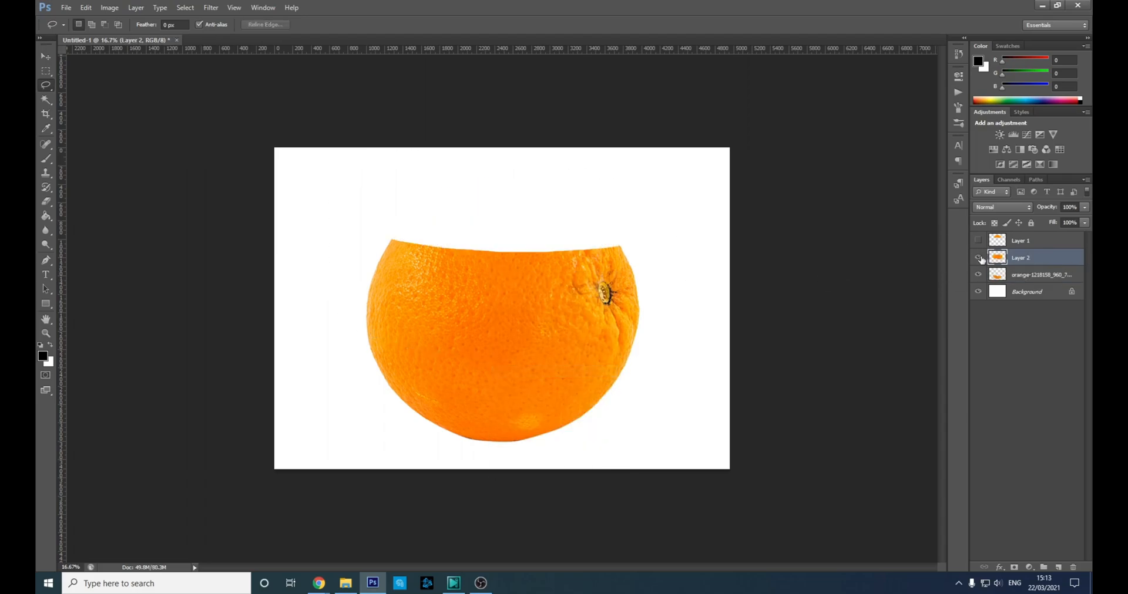
left_click(977, 257)
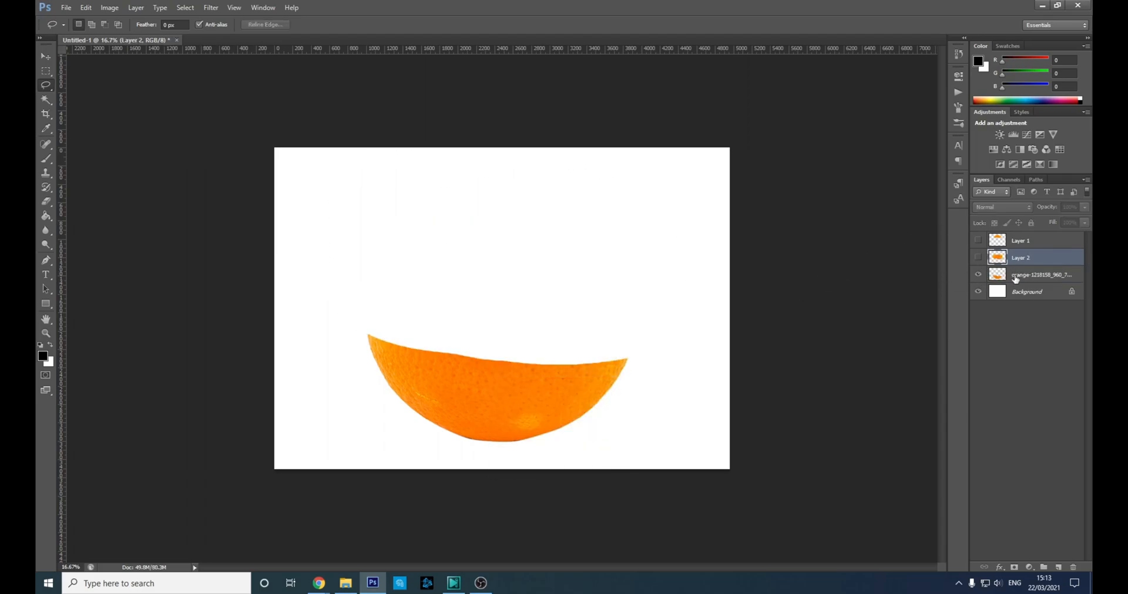
Show both cut layers again, then drag the top slice up and the bottom piece down.
left_click(978, 257)
left_click(978, 240)
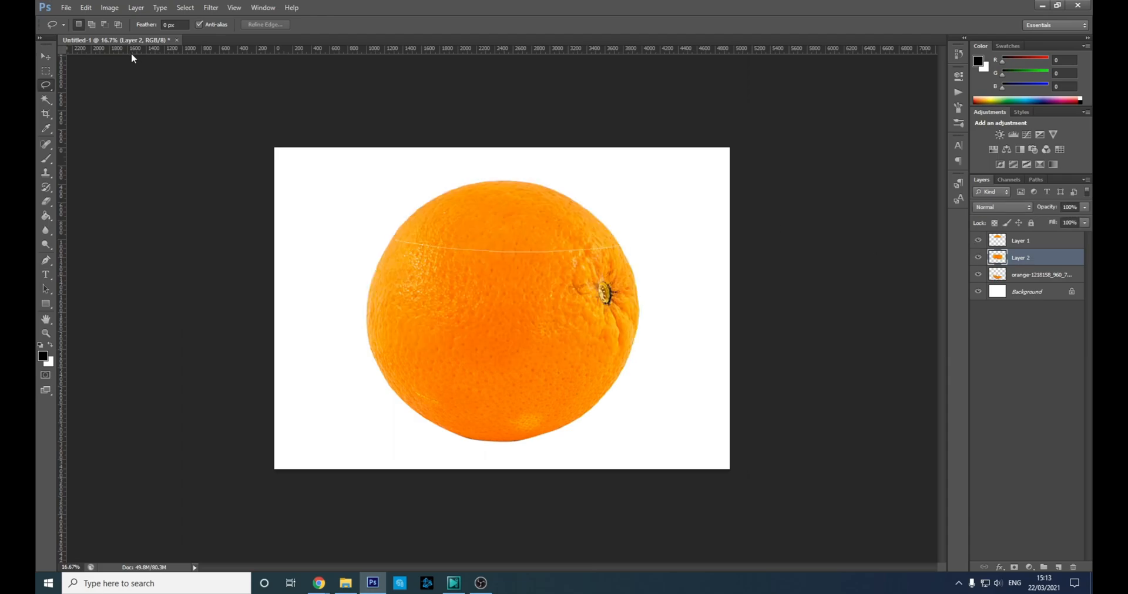
left_click(45, 56)
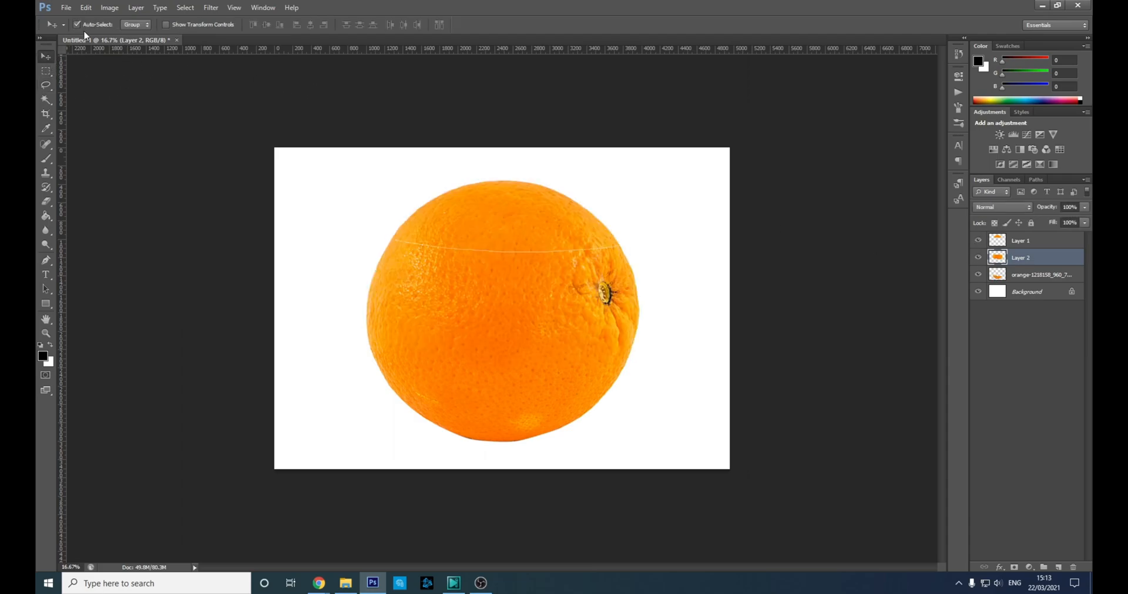
left_click_drag(453, 229, 455, 216)
mouse_move(471, 372)
left_mouse_down()
mouse_move(469, 417)
mouse_move(468, 392)
left_mouse_up()
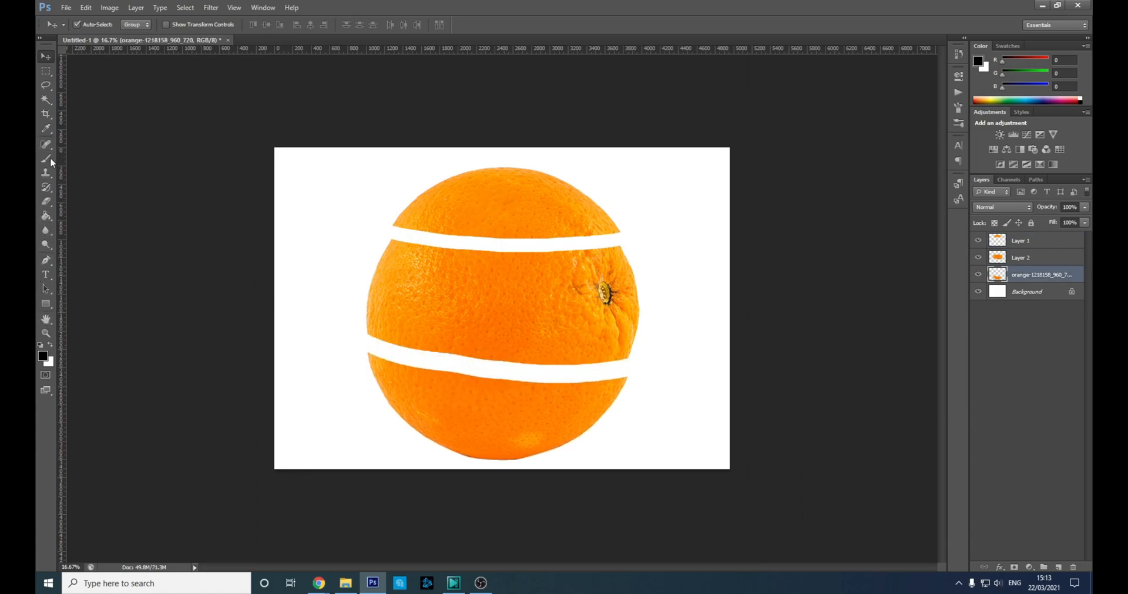
Draw a black ellipse above the background layer and tilt it to fill the lower gap.
left_click(50, 306)
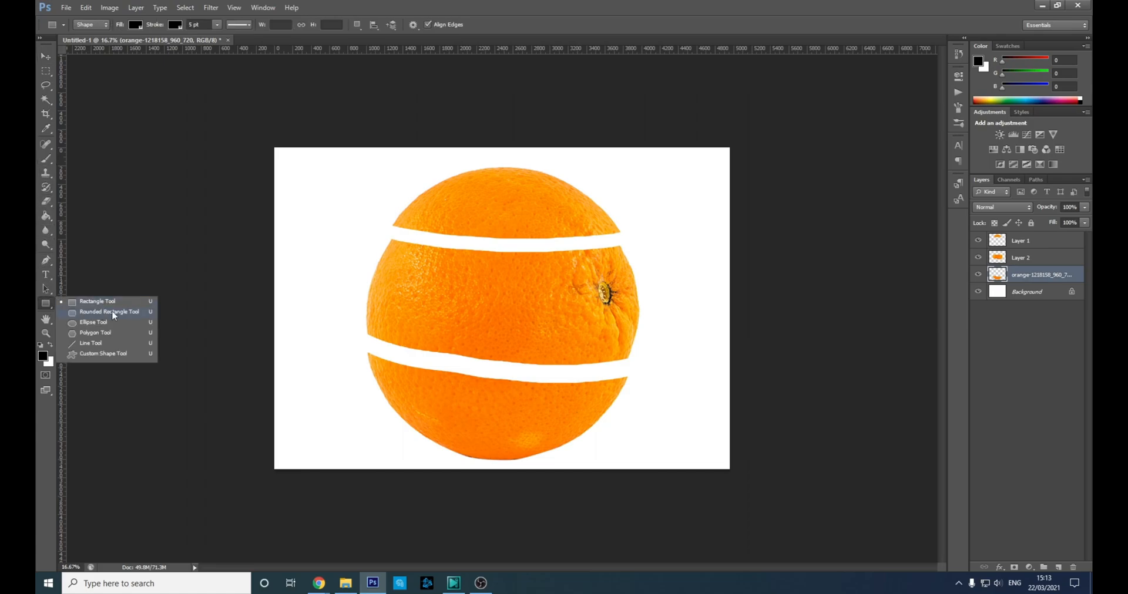
left_click(115, 323)
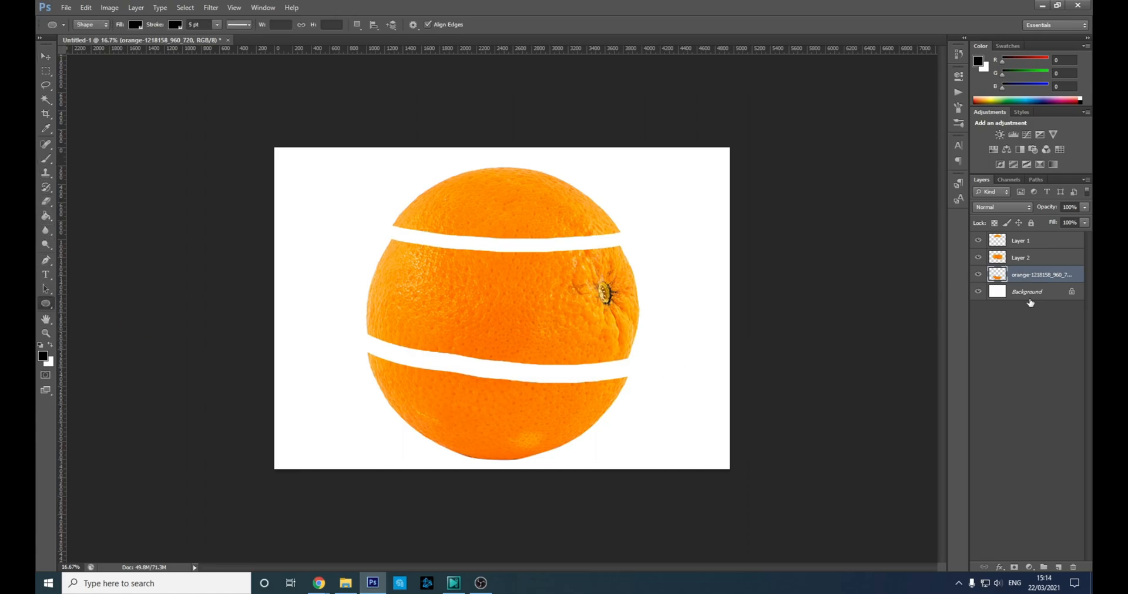
left_click(1028, 300)
left_click(1058, 568)
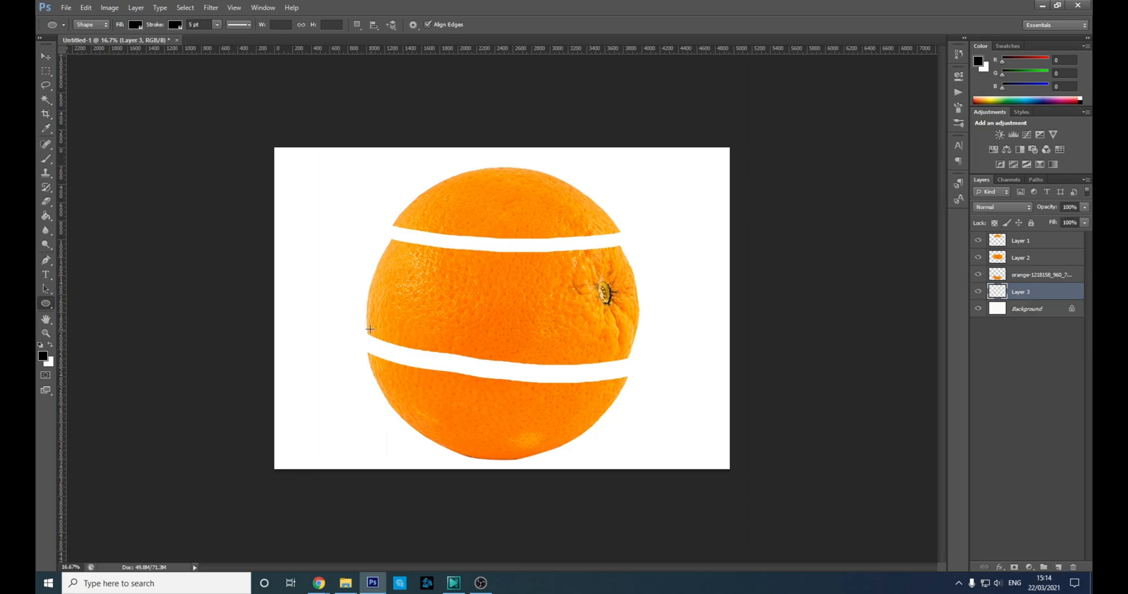
left_click_drag(369, 354, 624, 387)
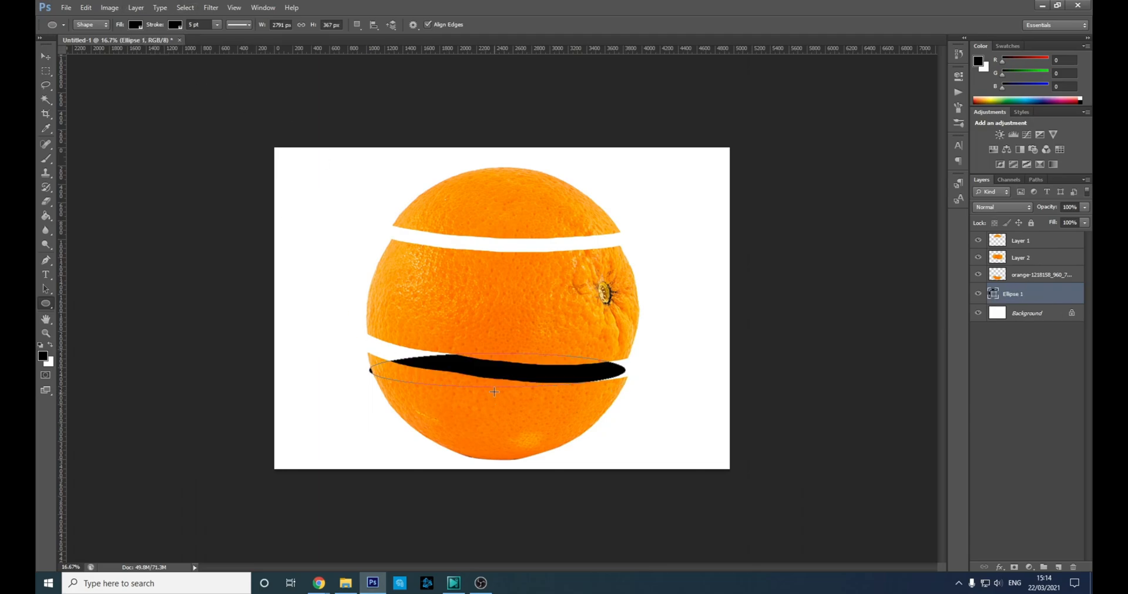
key("ctrl+t")
left_click_drag(651, 359, 650, 368)
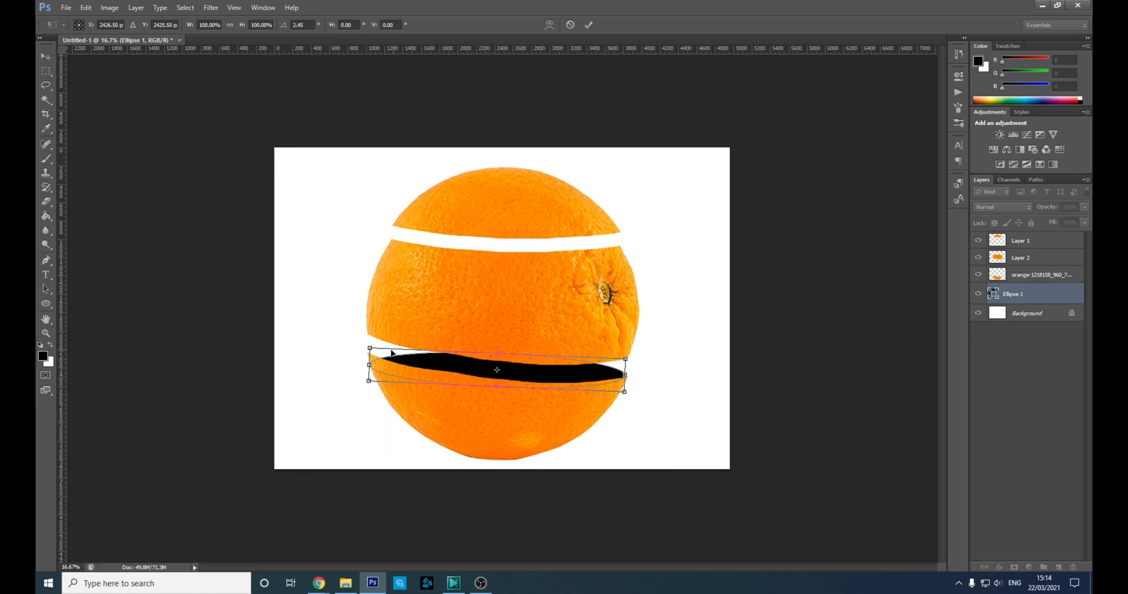
left_click_drag(350, 331, 352, 320)
left_click_drag(402, 361, 401, 359)
left_click_drag(638, 379, 628, 374)
key("Up")
key("Up")
key("Return")
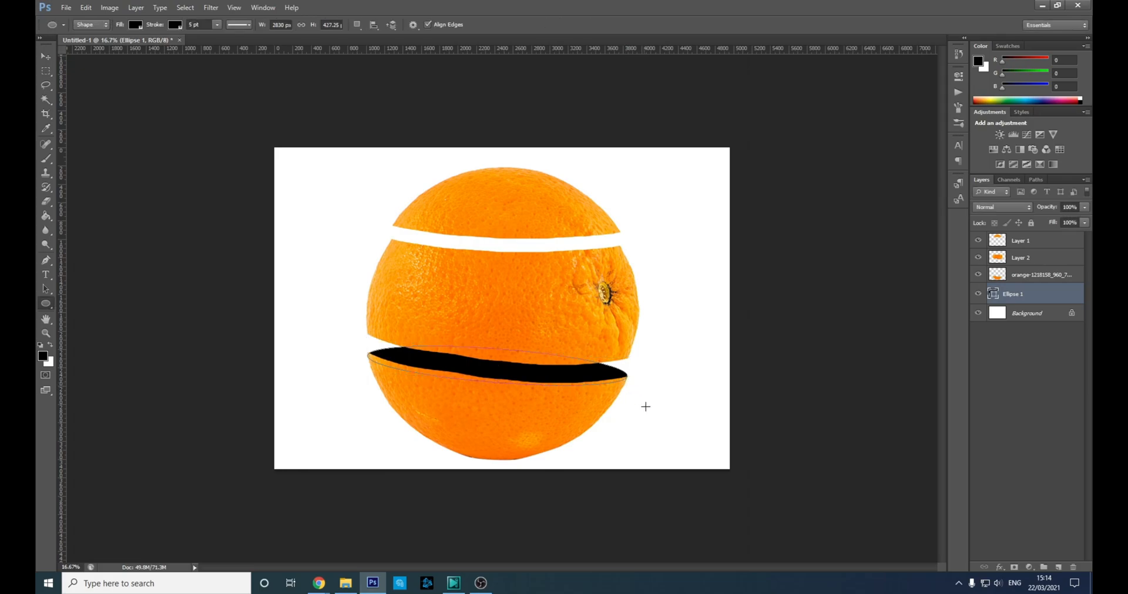
Draw a second black ellipse above the bottom-piece layer and tilt it into the upper gap.
left_click(1024, 276)
left_click(1057, 565)
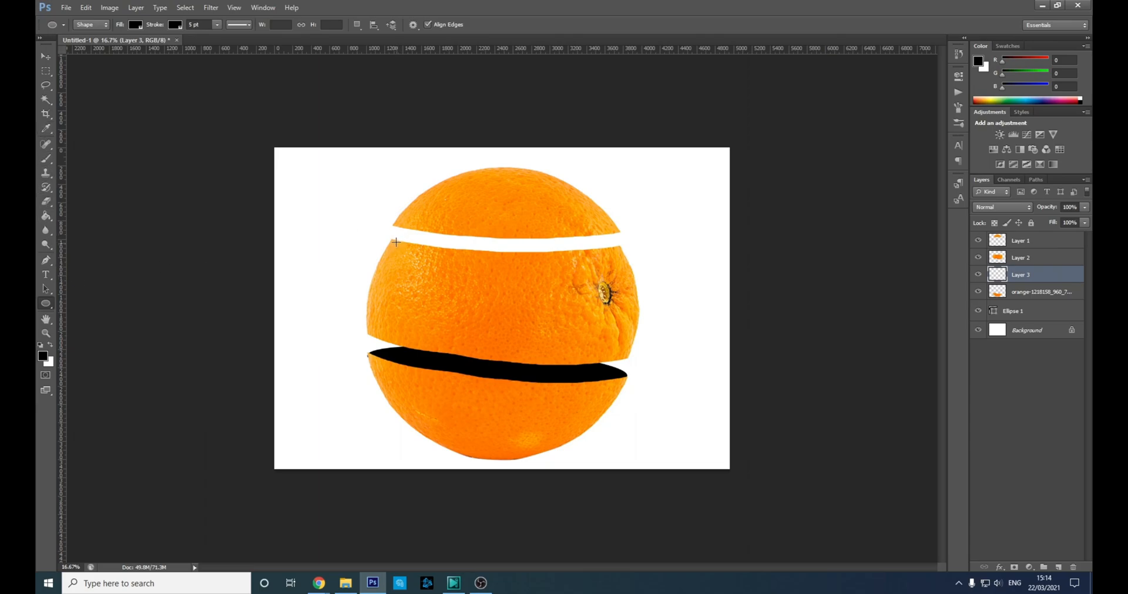
left_click_drag(391, 239, 620, 260)
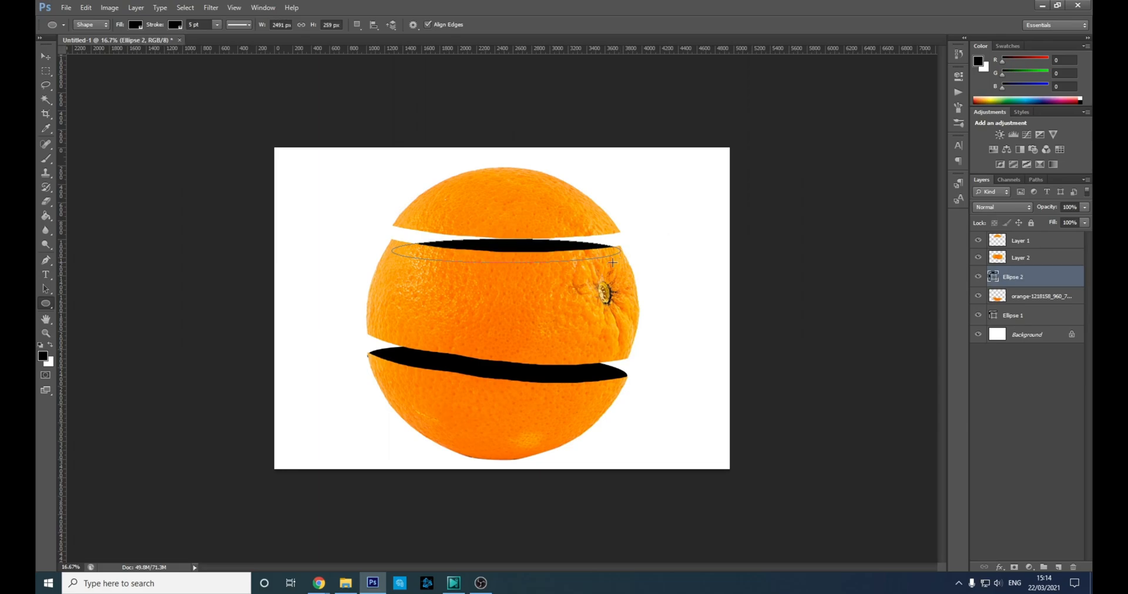
key("ctrl+t")
left_click_drag(542, 249, 543, 237)
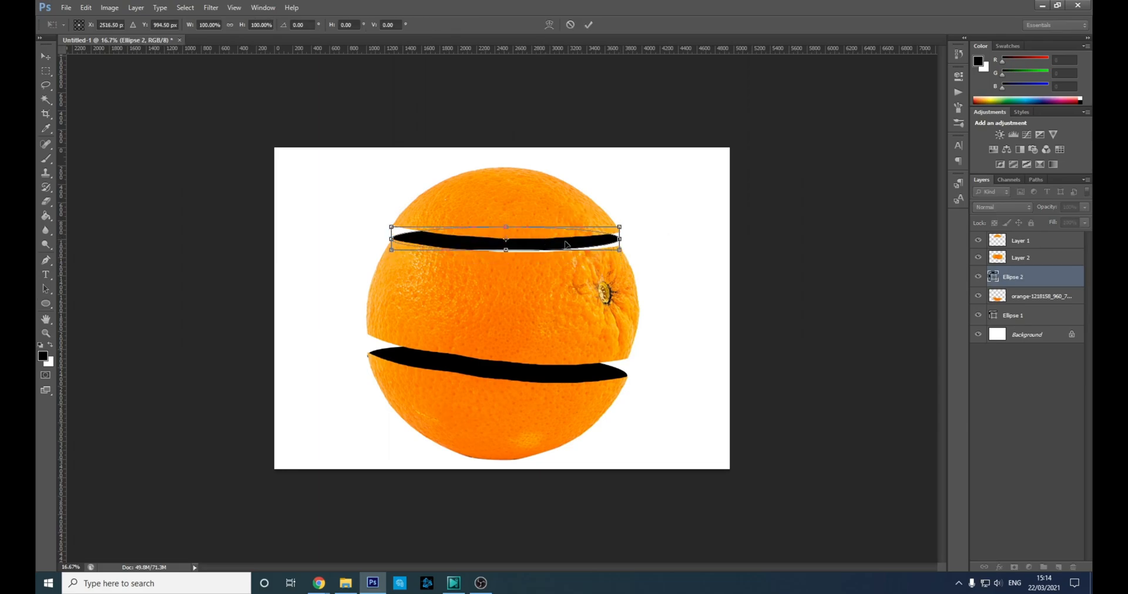
left_click_drag(650, 236, 639, 240)
left_click_drag(573, 249, 574, 256)
left_click_drag(647, 264, 590, 255)
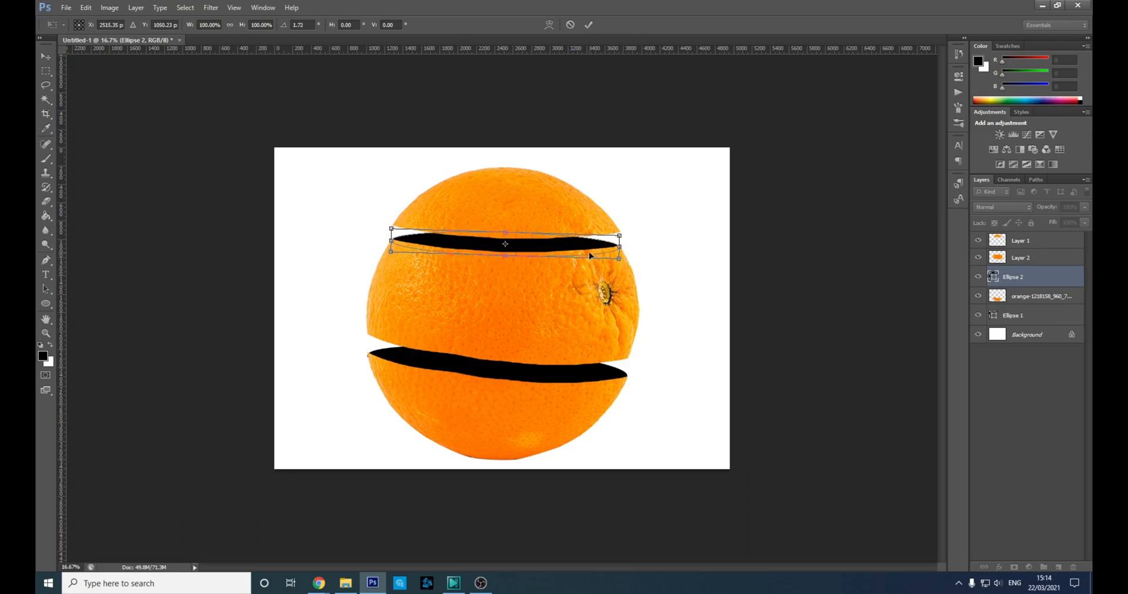
key("Return")
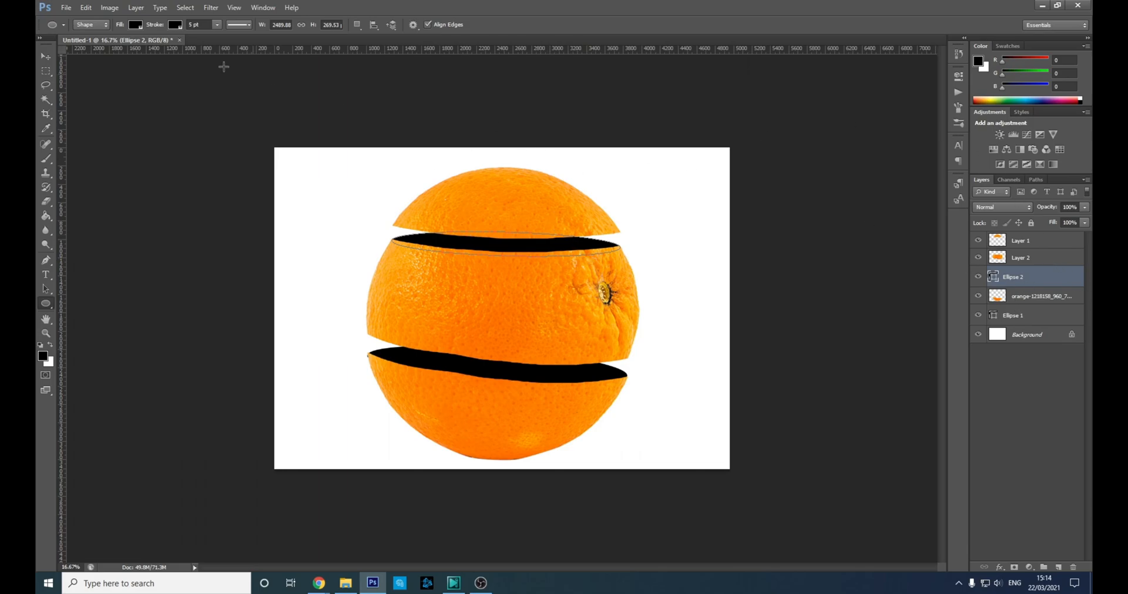
Set the stroke to none on both Ellipse 2 and Ellipse 1.
left_click(176, 24)
left_click(135, 26)
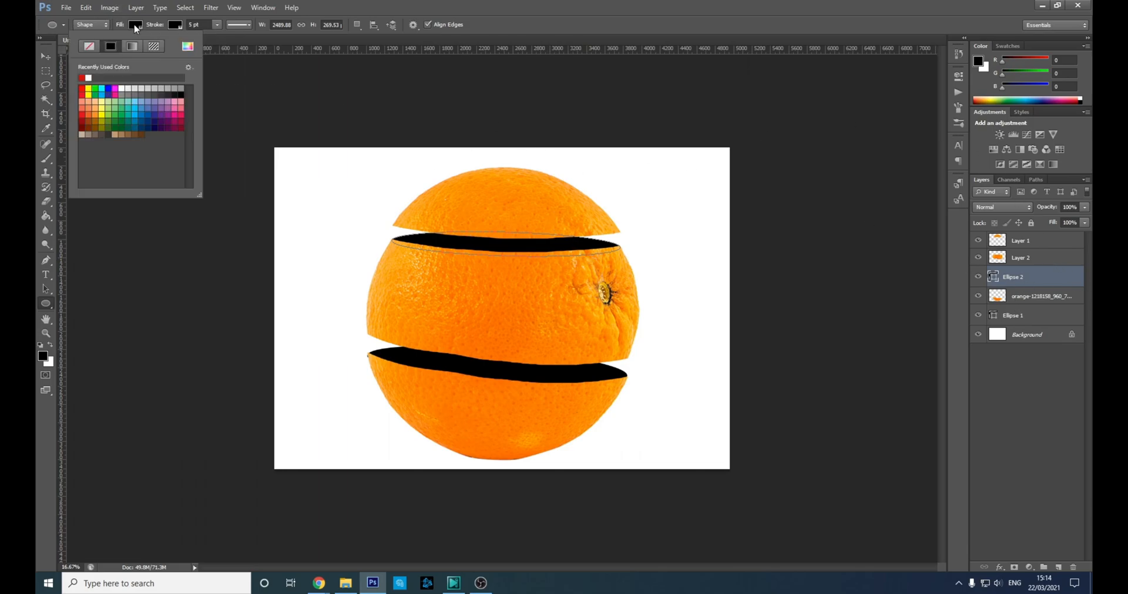
left_click(175, 24)
left_click(129, 45)
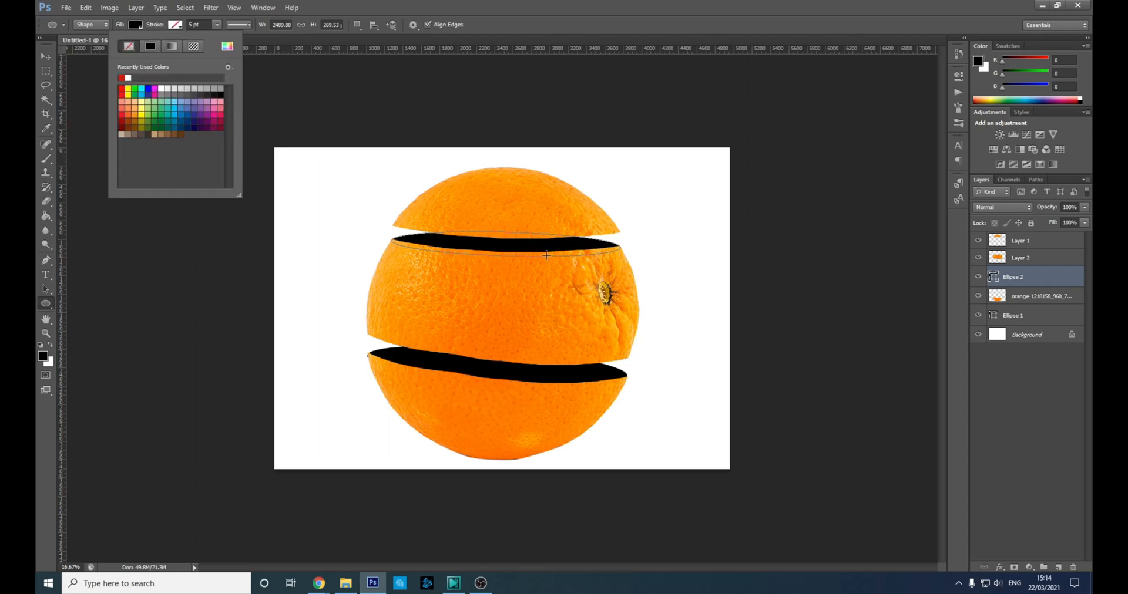
left_click(1028, 315)
left_click(176, 24)
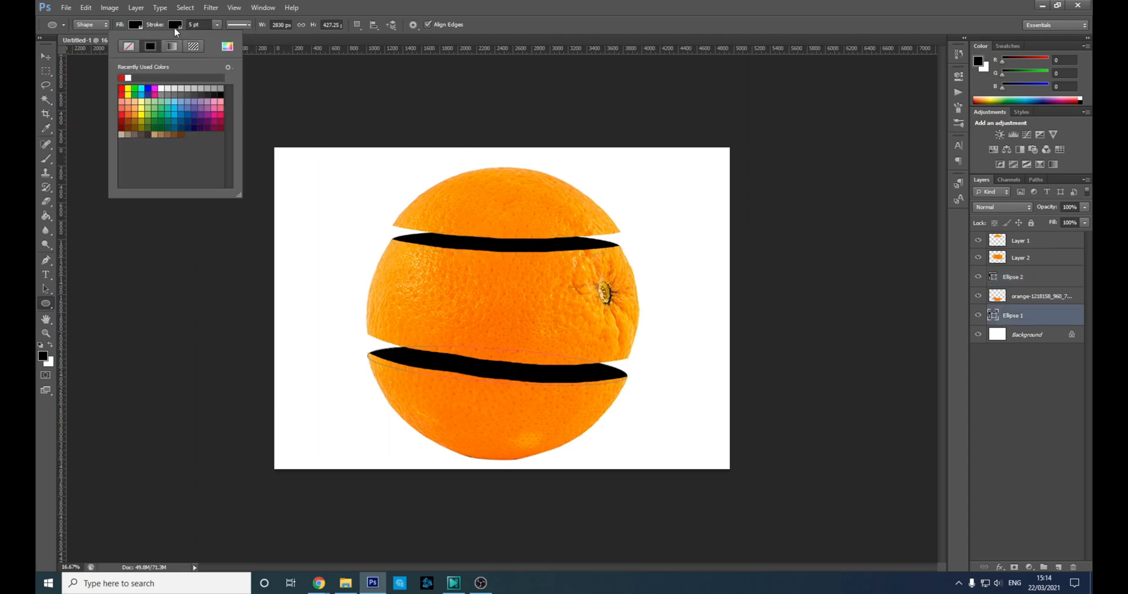
left_click(1013, 276)
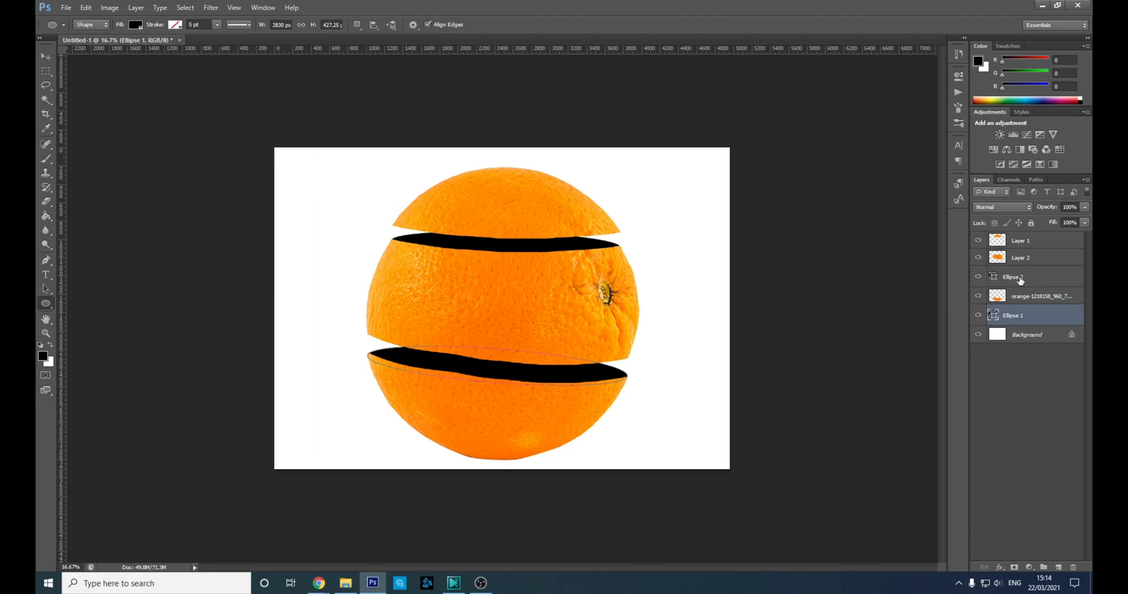
left_click(1013, 277)
Fill the top ellipse, Ellipse 2, with magenta #cc0ac1.
left_click(134, 25)
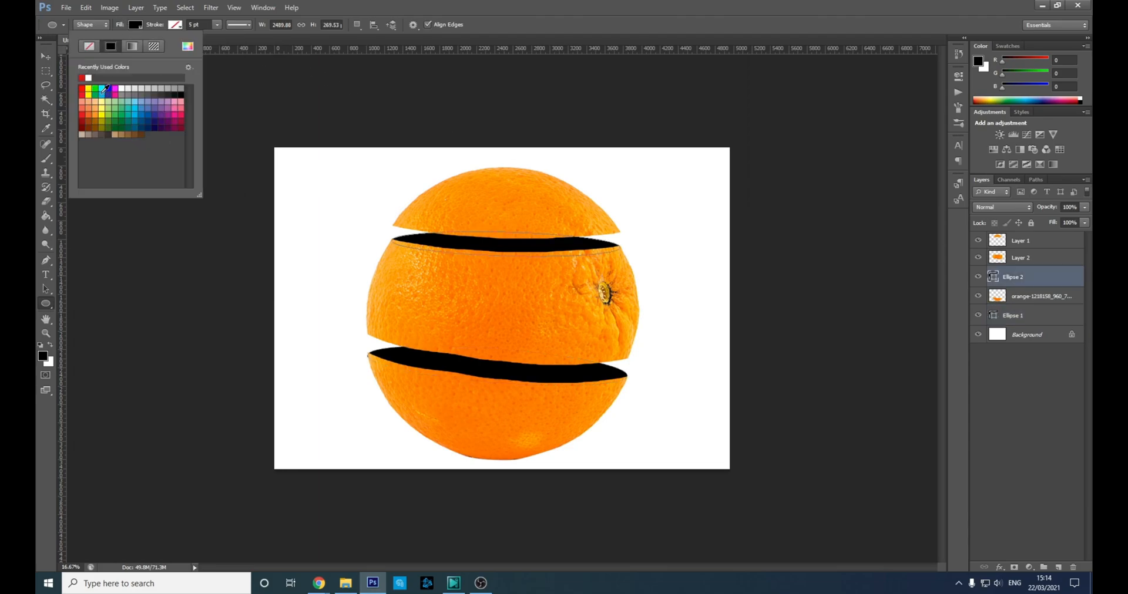
left_click(187, 46)
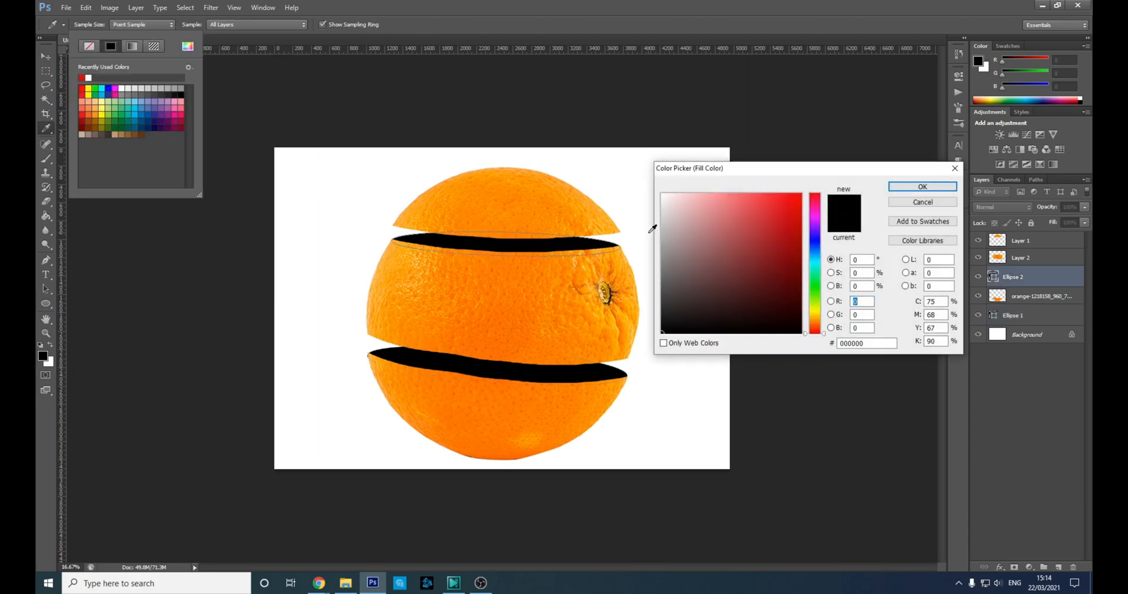
left_click(814, 215)
left_click(795, 221)
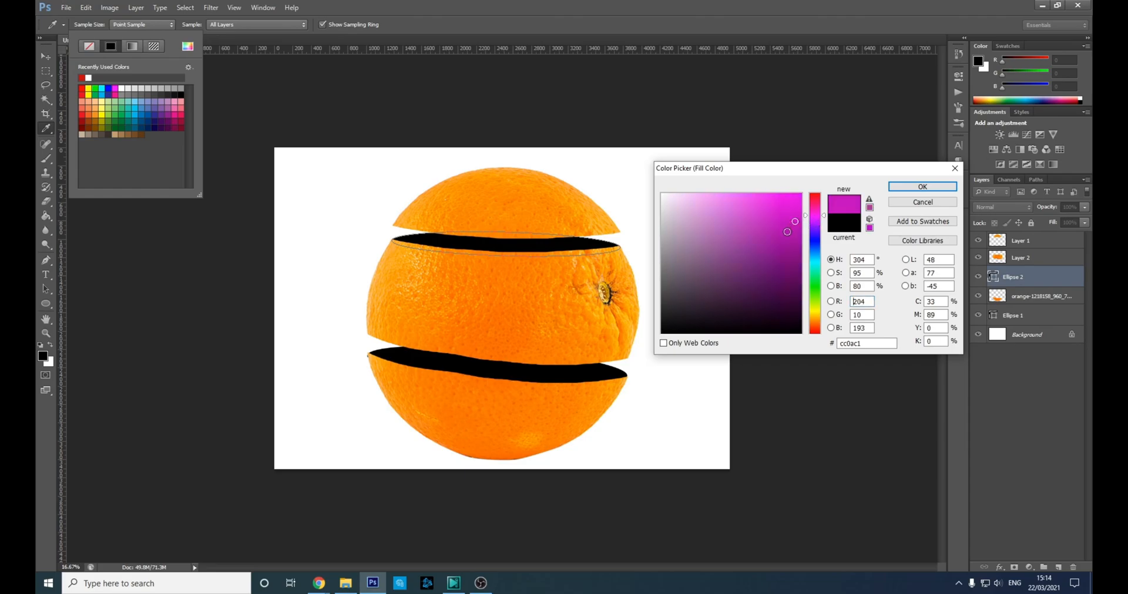
left_click(922, 187)
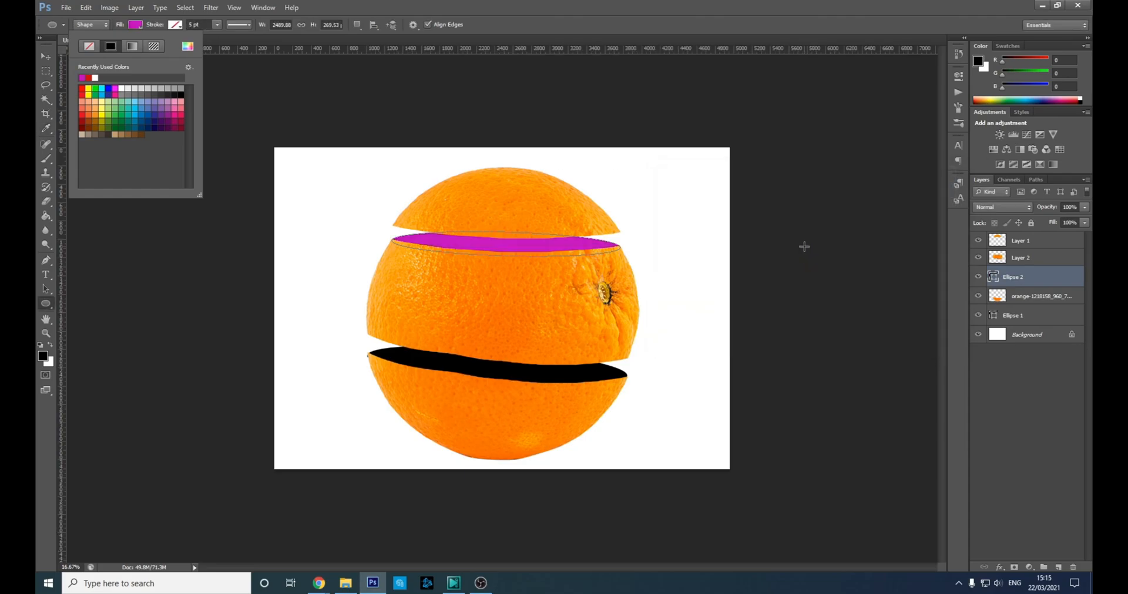
Fill the lower ellipse, Ellipse 1, with bright green.
left_click(1032, 318)
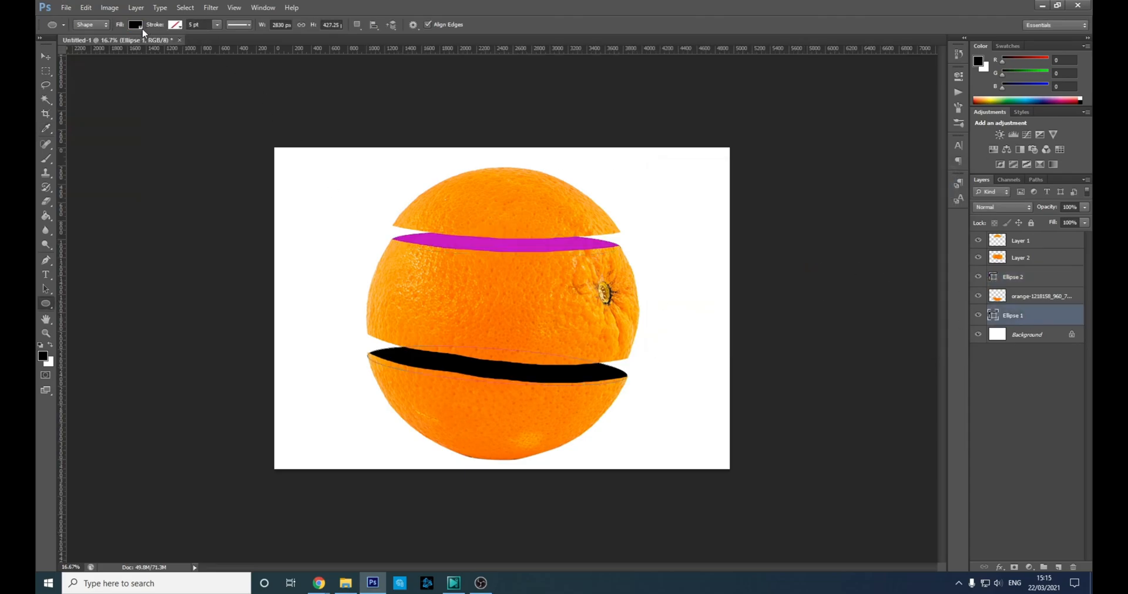
left_click(136, 25)
left_click(188, 47)
left_click_drag(816, 296, 821, 305)
left_click_drag(758, 246, 782, 218)
left_click(922, 187)
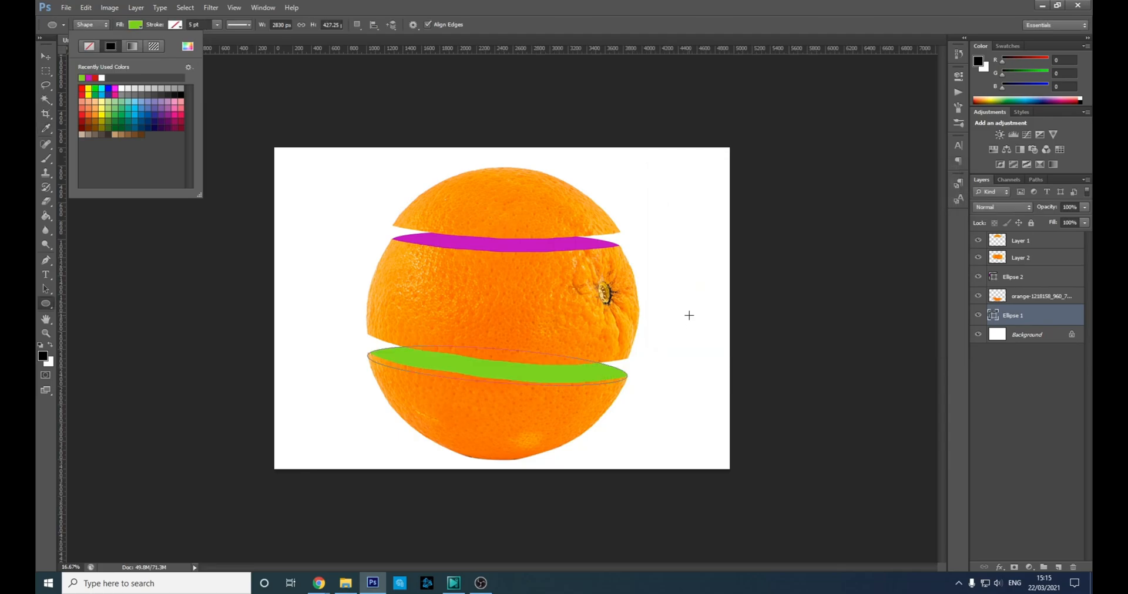
left_click(1049, 317)
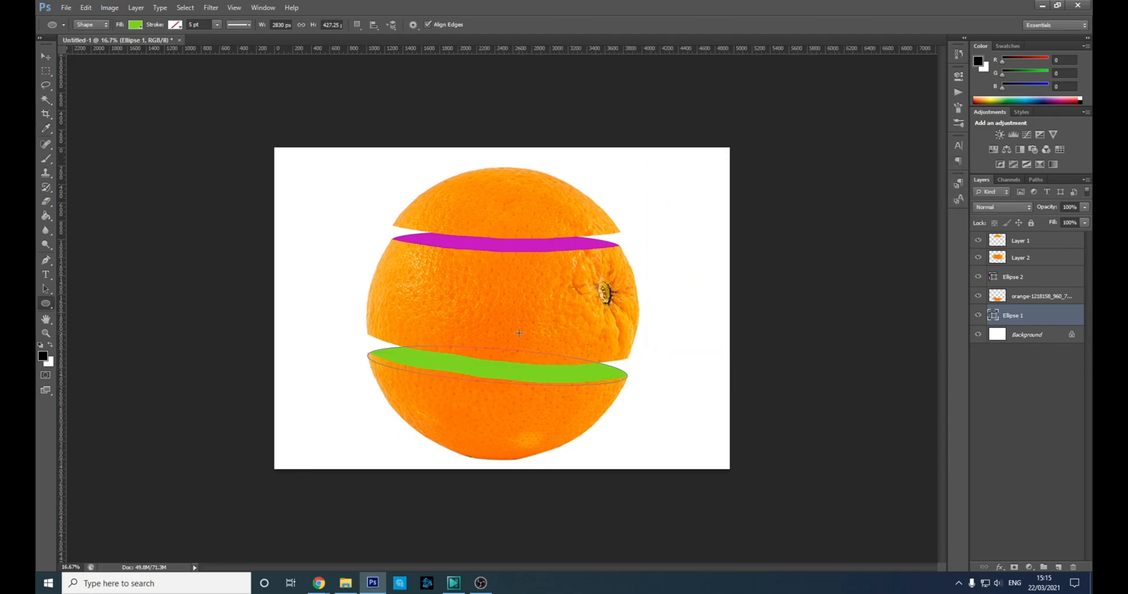
left_click(1033, 340)
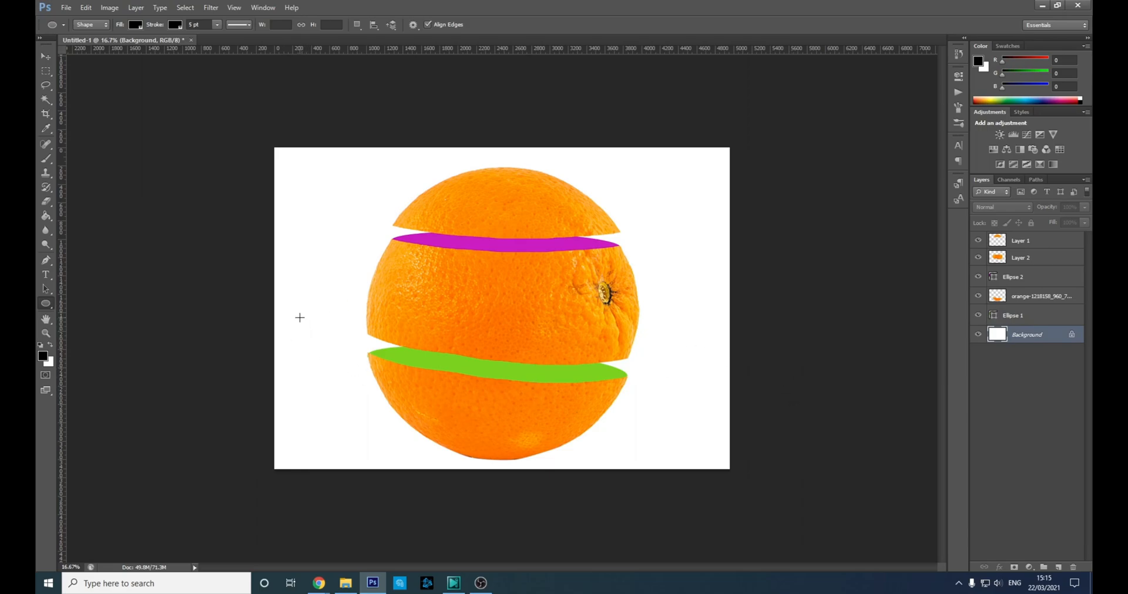
Try Magic Wand selecting the green ellipse, dismissing the fill-layer error.
left_click(1036, 315)
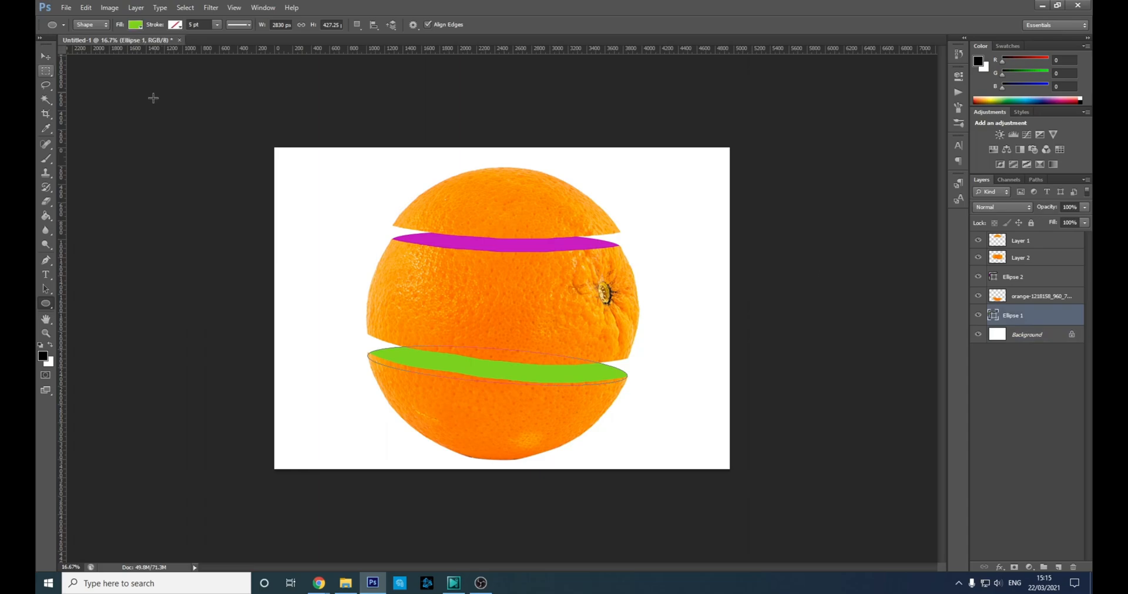
left_click(45, 100)
left_click(434, 368)
left_click(391, 25)
left_click(423, 363)
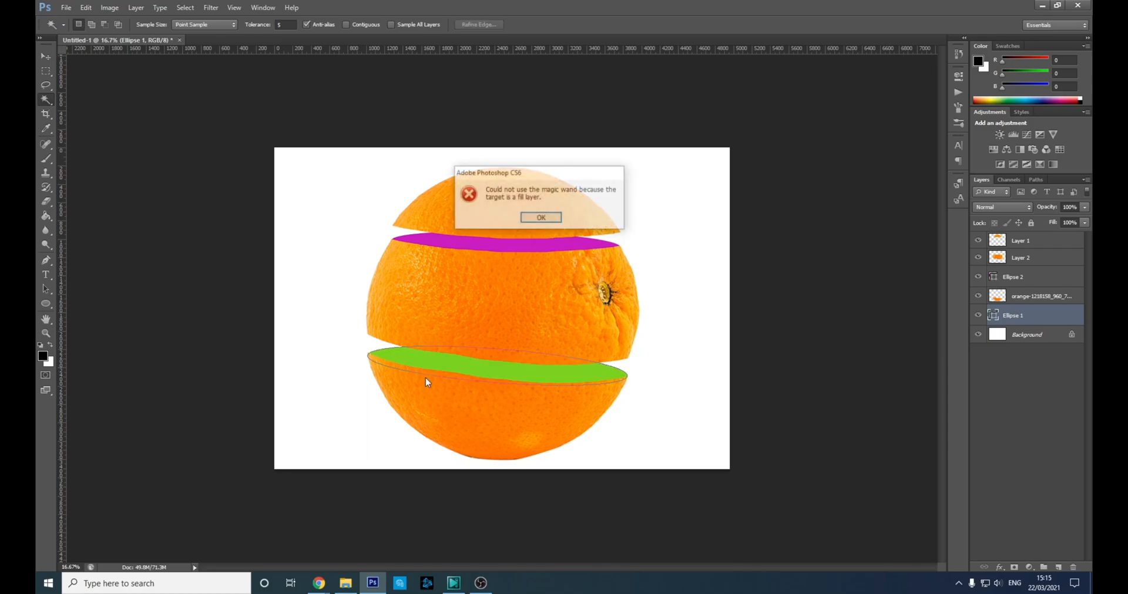
left_click(533, 216)
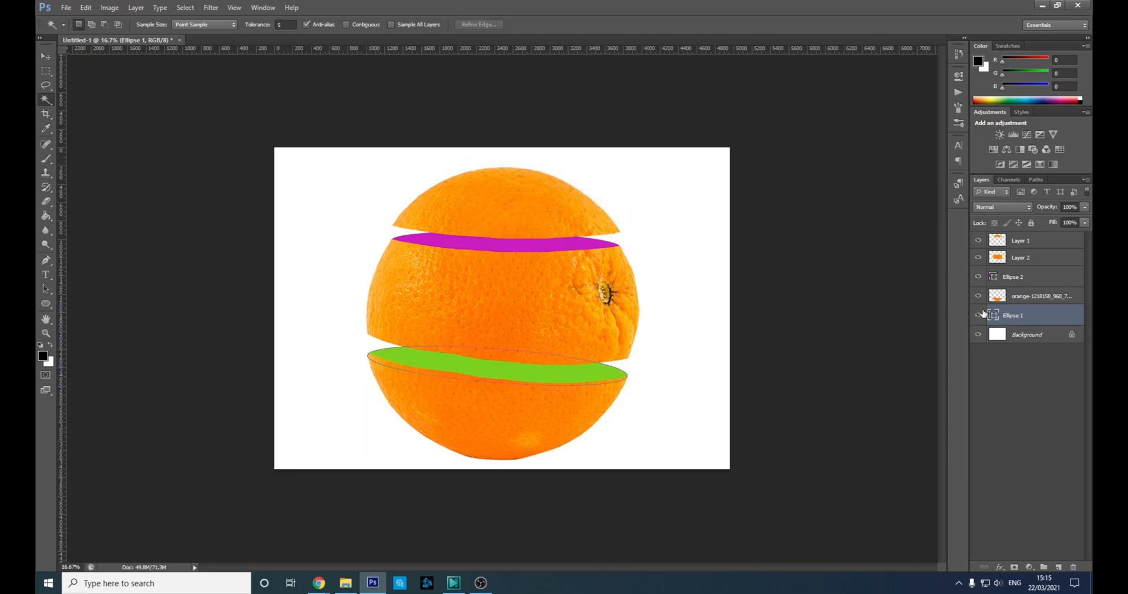
Rasterize both Ellipse 1 and Ellipse 2 into pixel layers.
right_click(1032, 317)
left_click(1010, 273)
right_click(1038, 277)
left_click(984, 280)
left_click(1029, 310)
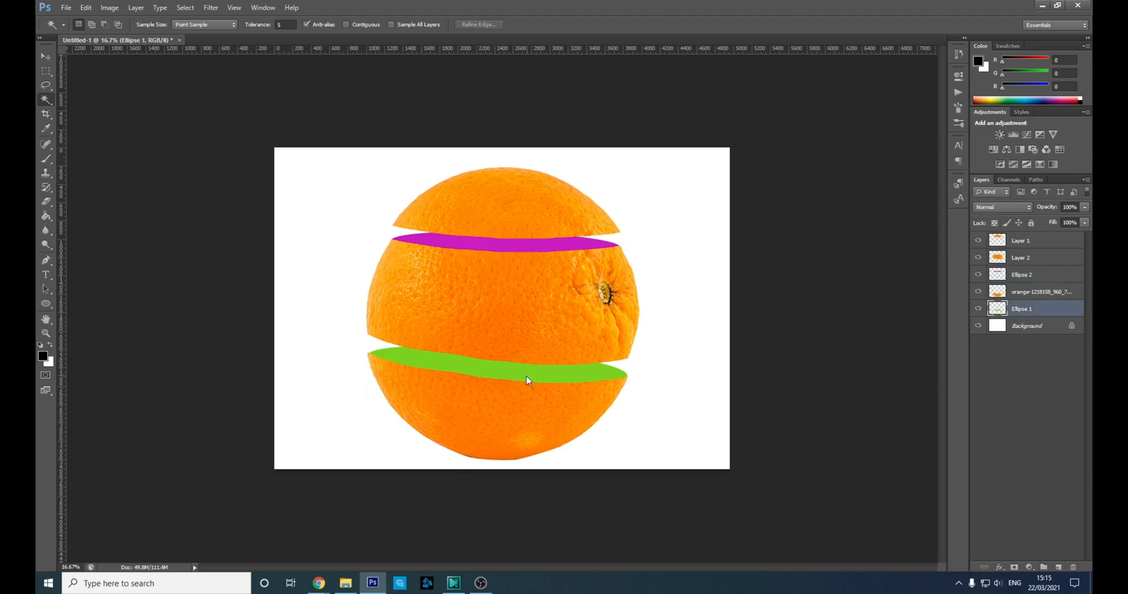
On a new layer, paint soft black shading over the green ellipse's left side.
left_click(46, 158)
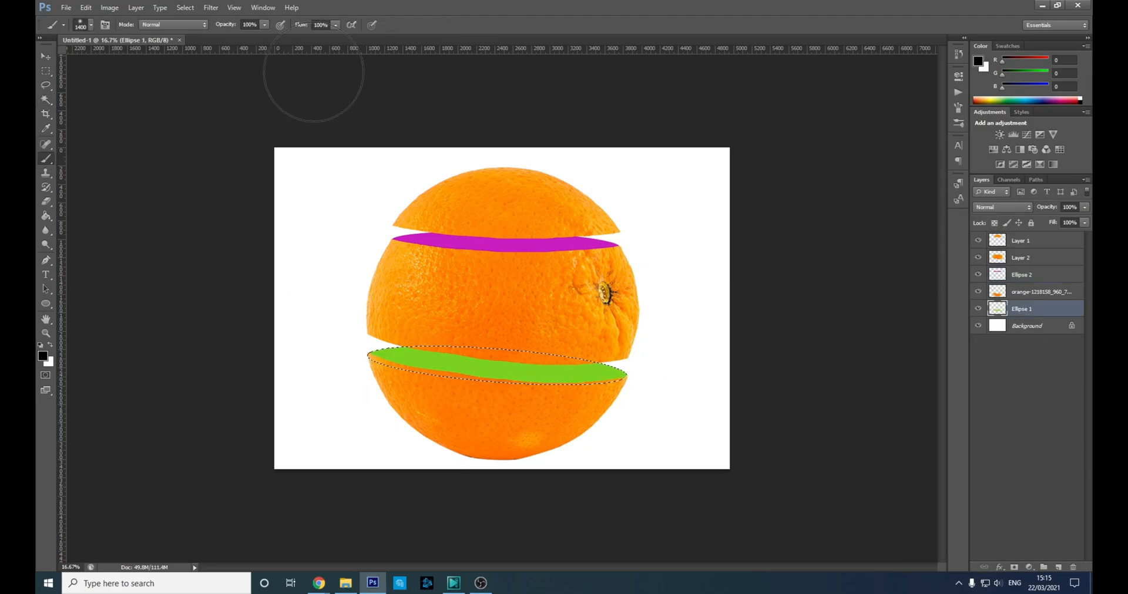
left_click(1057, 568)
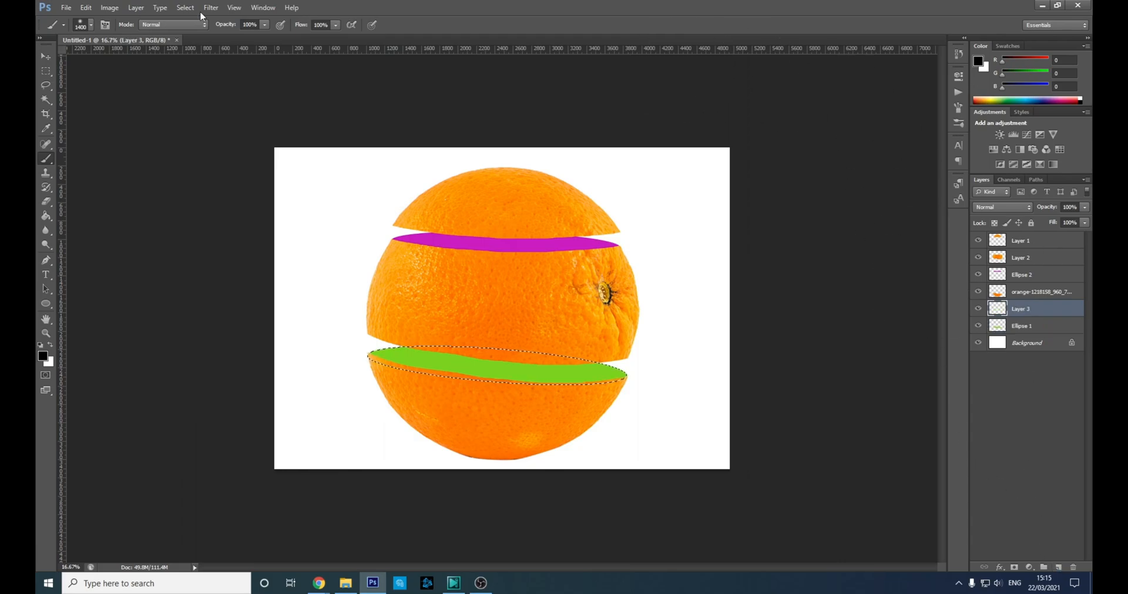
left_click(91, 25)
left_click(92, 25)
mouse_move(389, 289)
left_mouse_down()
mouse_move(428, 301)
mouse_move(624, 297)
mouse_move(528, 278)
mouse_move(415, 275)
left_mouse_up()
left_click(1028, 274)
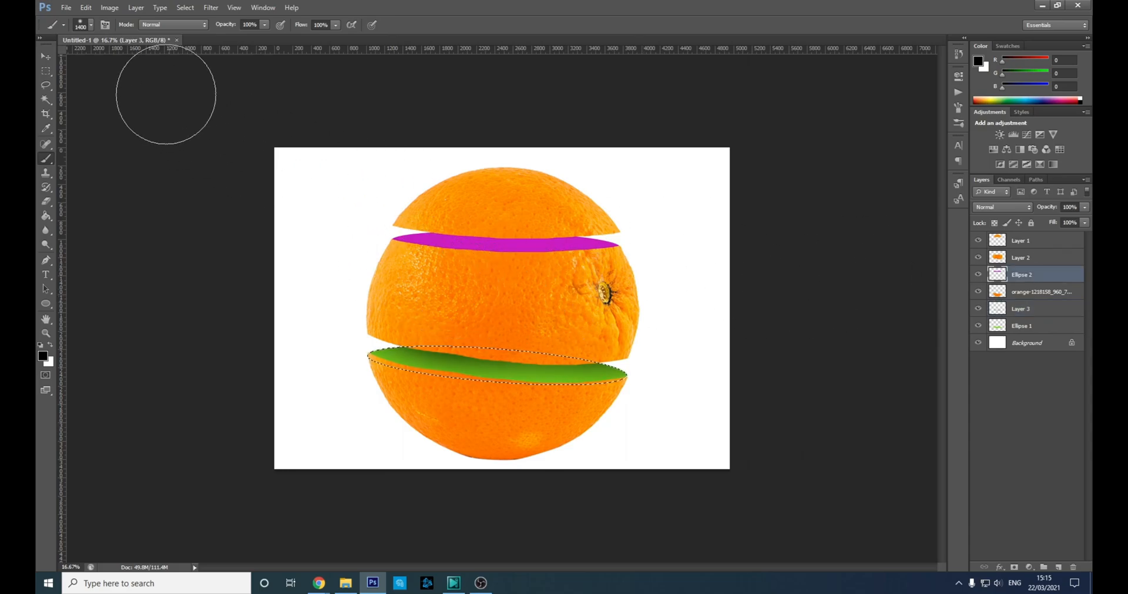
Select the magenta ellipse area with the Magic Wand.
left_click(46, 100)
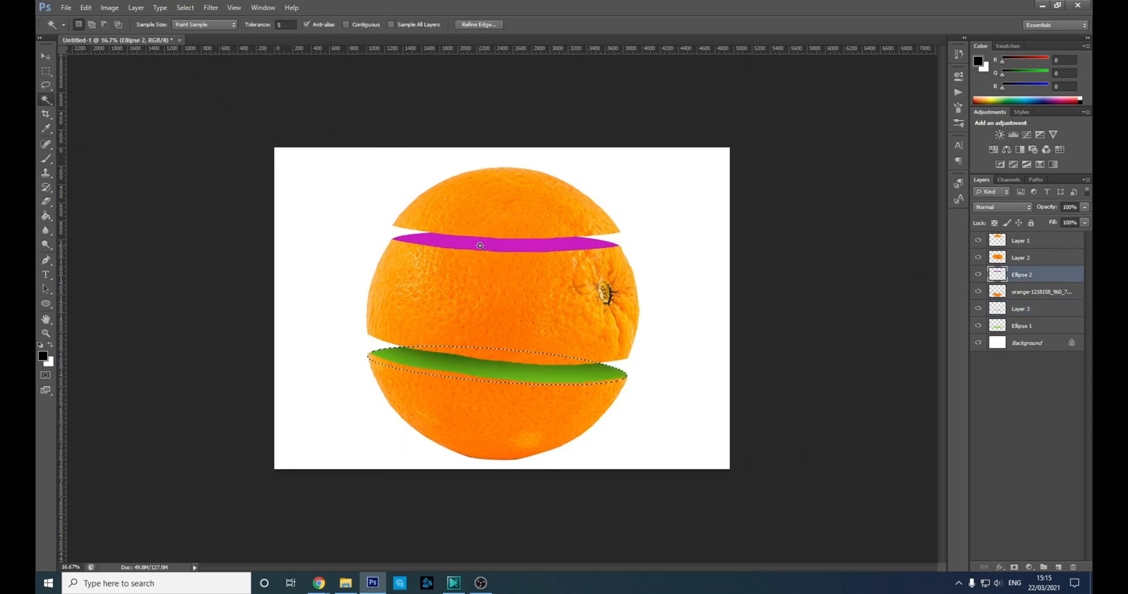
left_click(783, 313)
key("ctrl+shift+i")
On new Layer 4, darken the magenta ellipse to deep purple with a soft black brush, then deselect.
left_click(1058, 568)
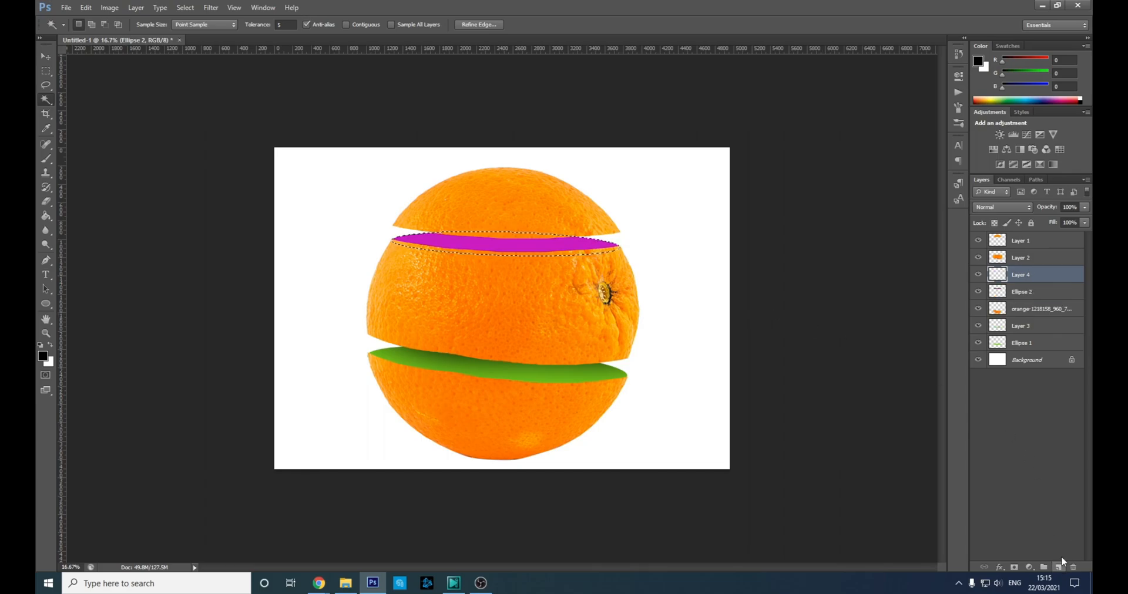
left_click(45, 158)
mouse_move(377, 171)
left_mouse_down()
mouse_move(503, 182)
mouse_move(621, 174)
left_mouse_up()
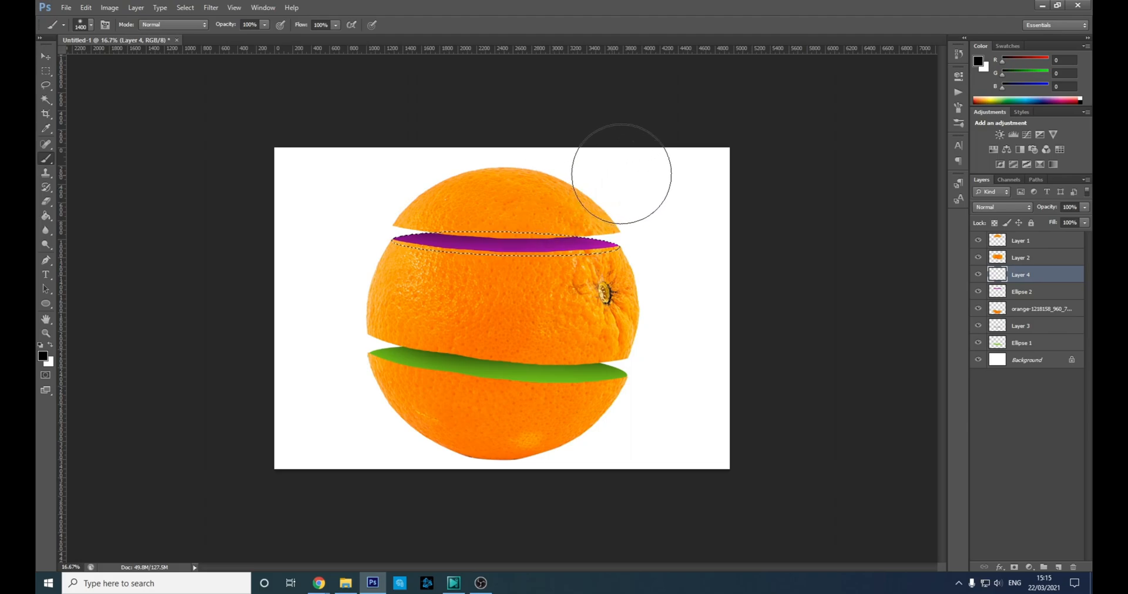
key("ctrl+d")
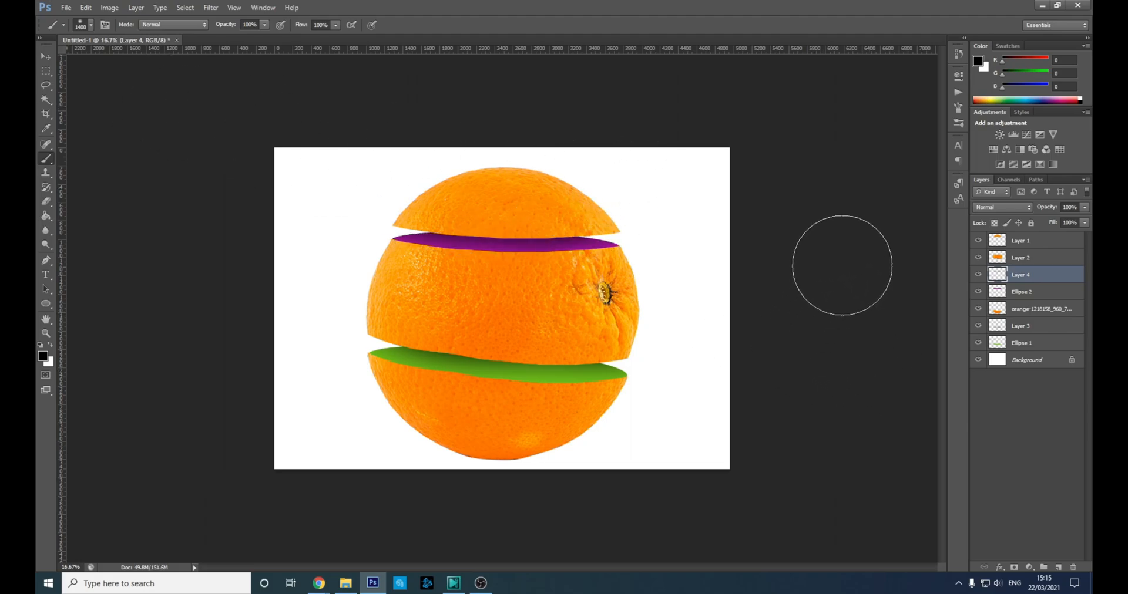